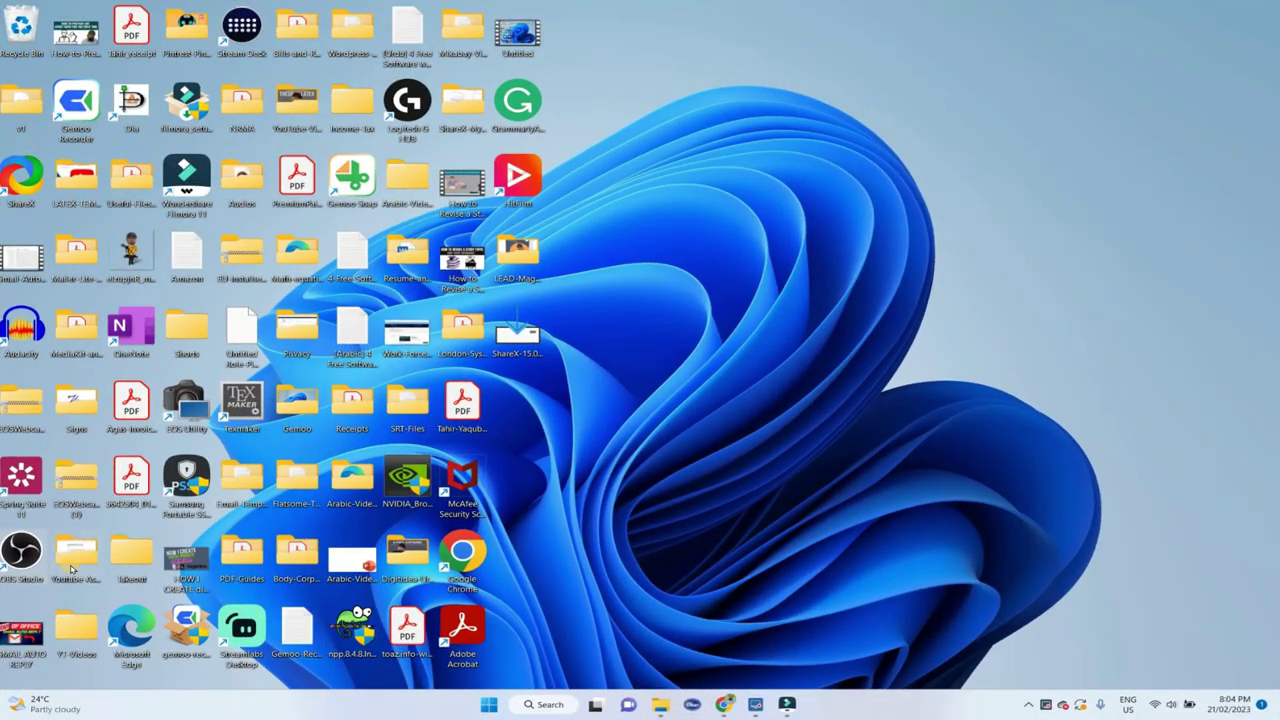
- Launch OBS Studio from its desktop shortcut
{"action": "double_click", "coordinate": [21, 549]}
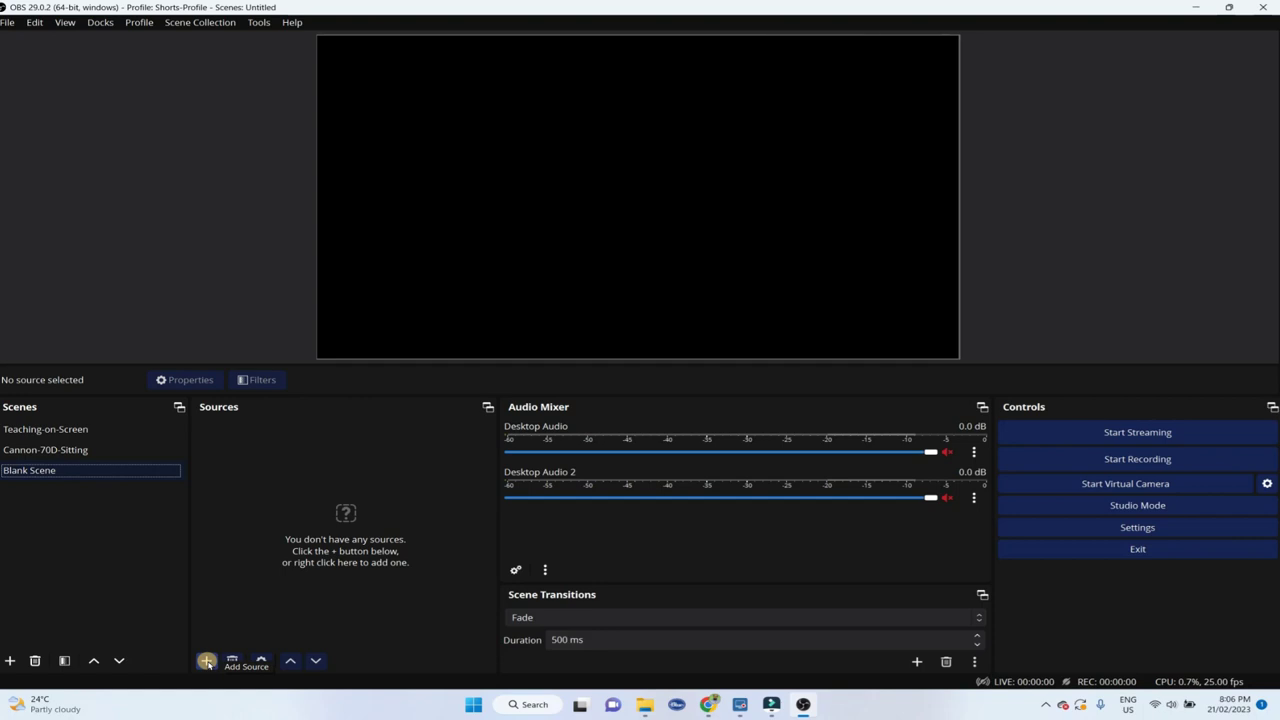
{"action": "left_click", "coordinate": [206, 661]}
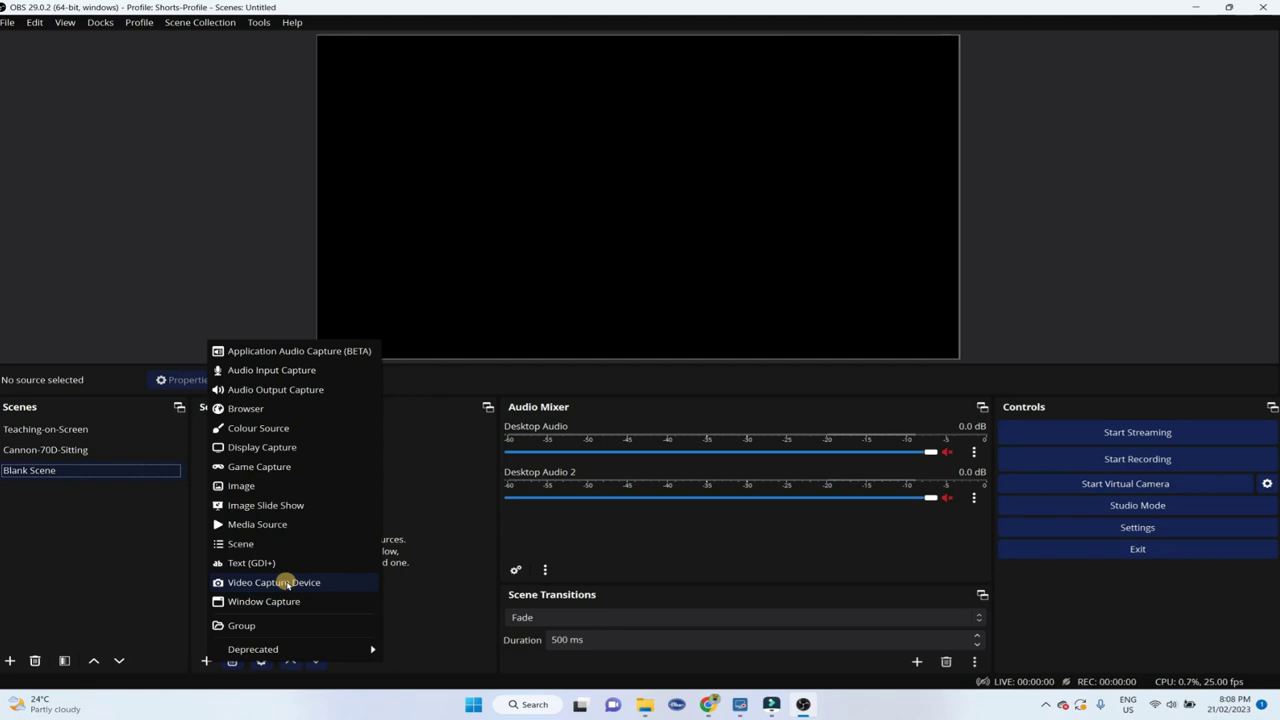
- Add a scene named 'My Screen REC with My Picture', then reselect it after viewing Blank Scene
{"action": "left_click", "coordinate": [8, 661]}
{"action": "key", "text": "BackSpace"}
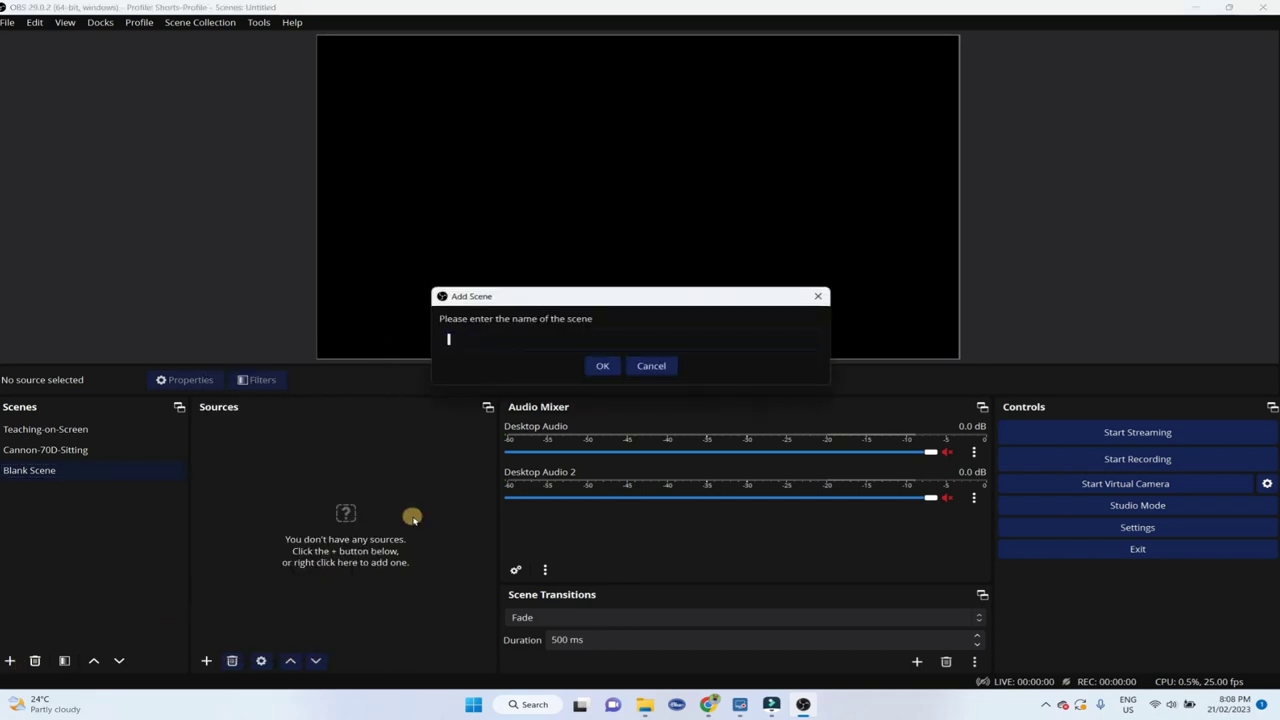
{"action": "type", "text": "My Screen REC with My Picture"}
{"action": "key", "text": "Return"}
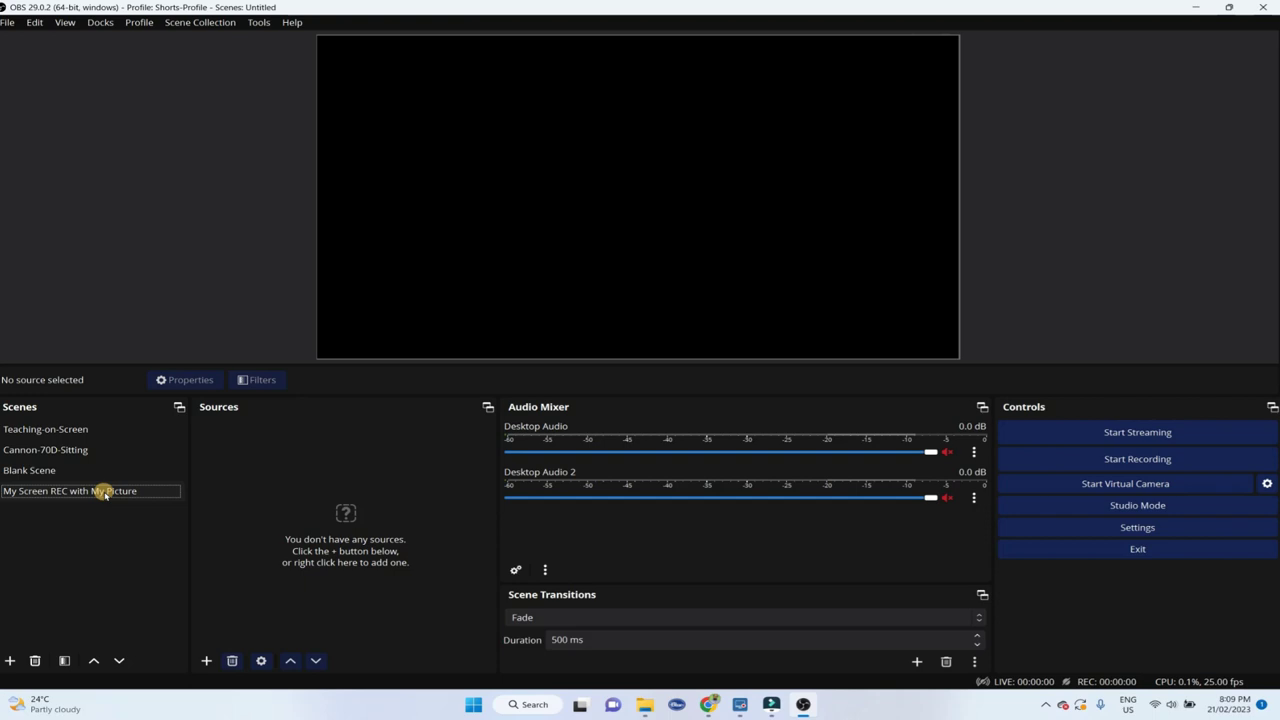
{"action": "left_click", "coordinate": [45, 472]}
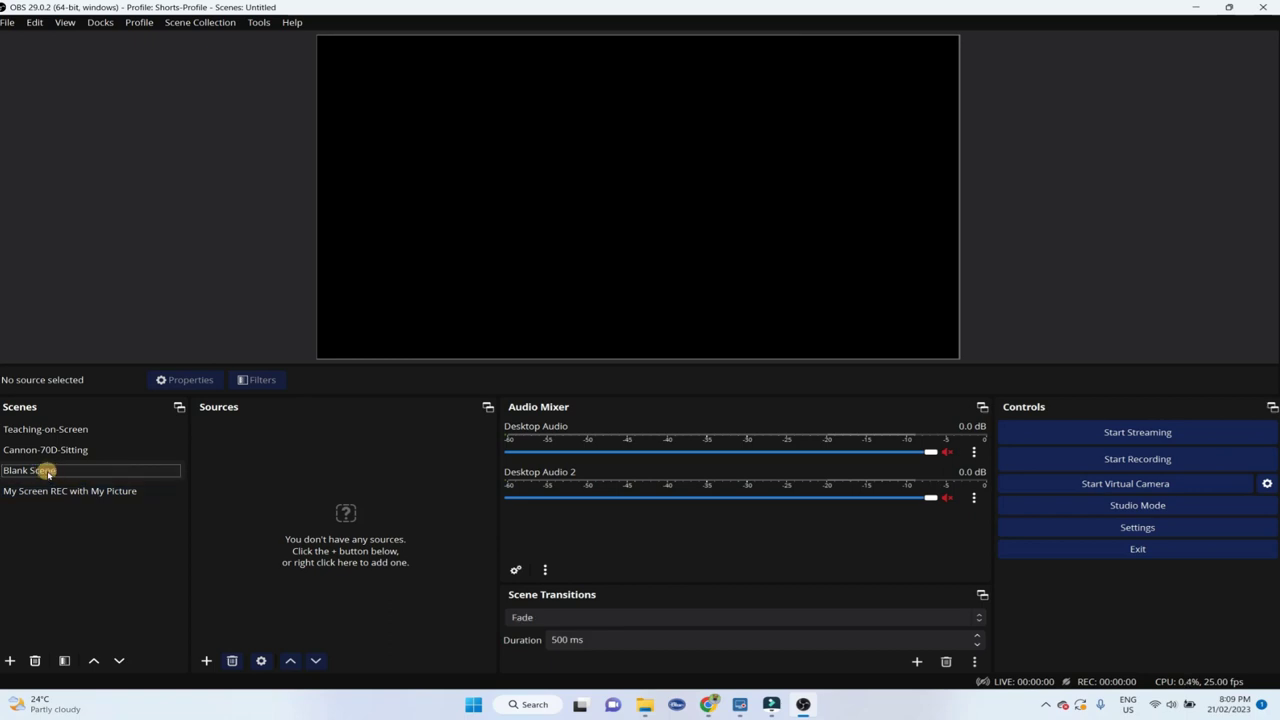
{"action": "left_click", "coordinate": [101, 490]}
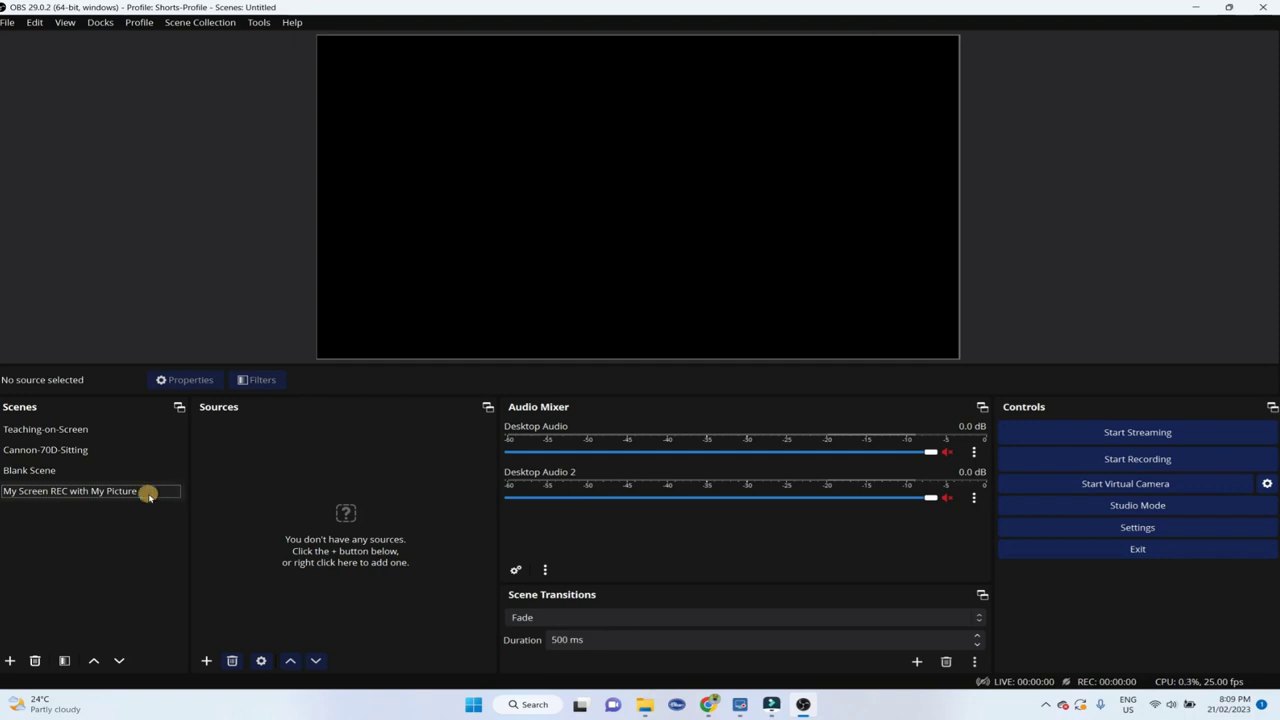
- Add an Audio Input Capture source 'MY MIC' using the Microphone (Yeti X) device
{"action": "left_click", "coordinate": [206, 660]}
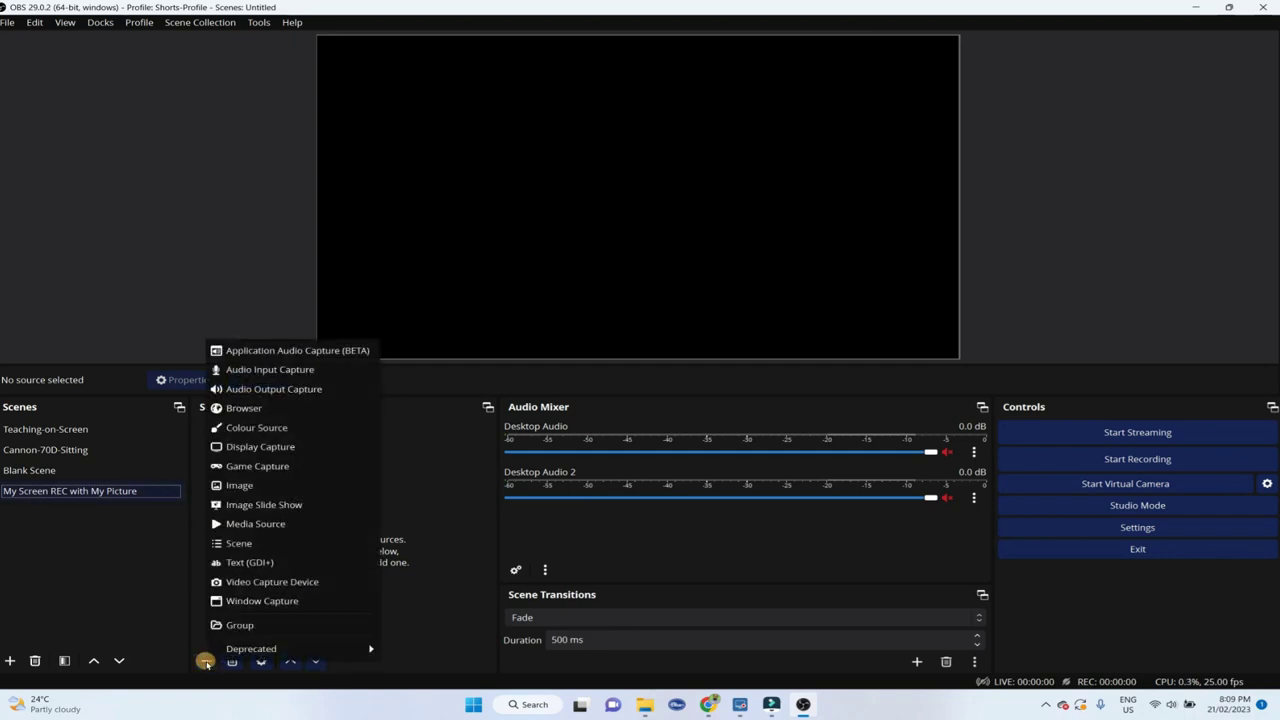
{"action": "left_click", "coordinate": [245, 372]}
{"action": "type", "text": "M"}
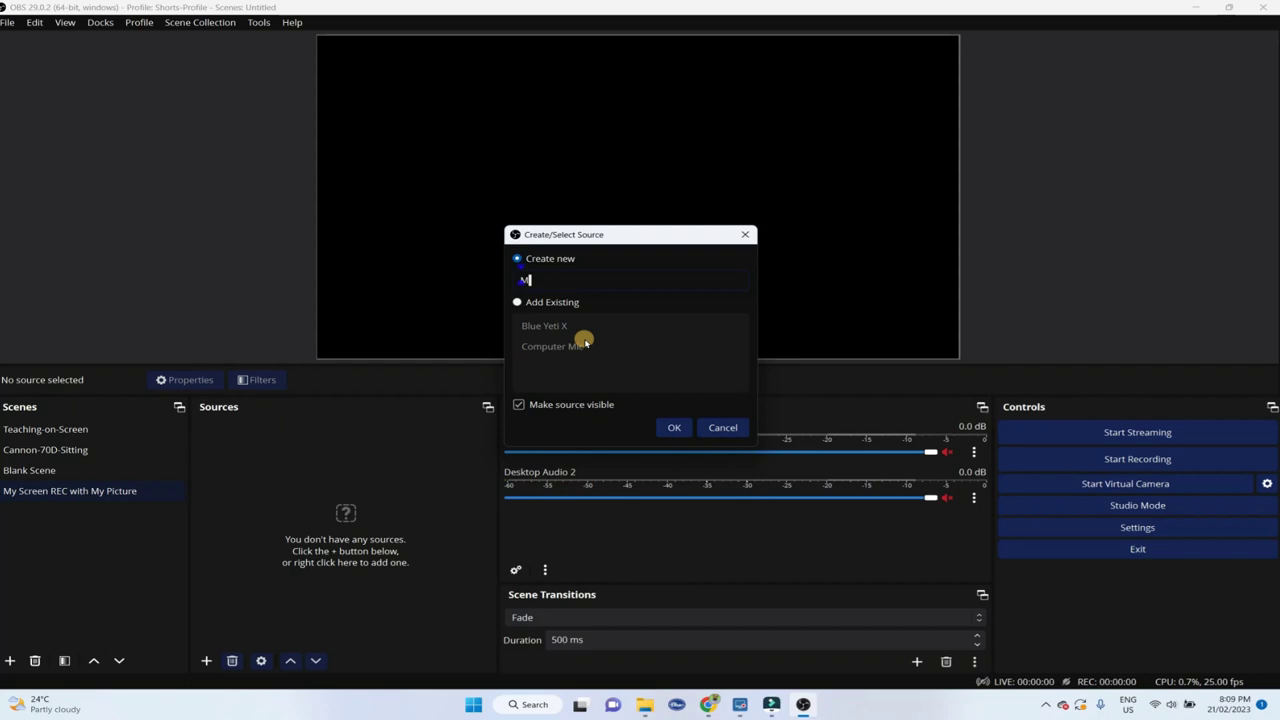
{"action": "type", "text": "Y MIC"}
{"action": "left_click", "coordinate": [676, 429]}
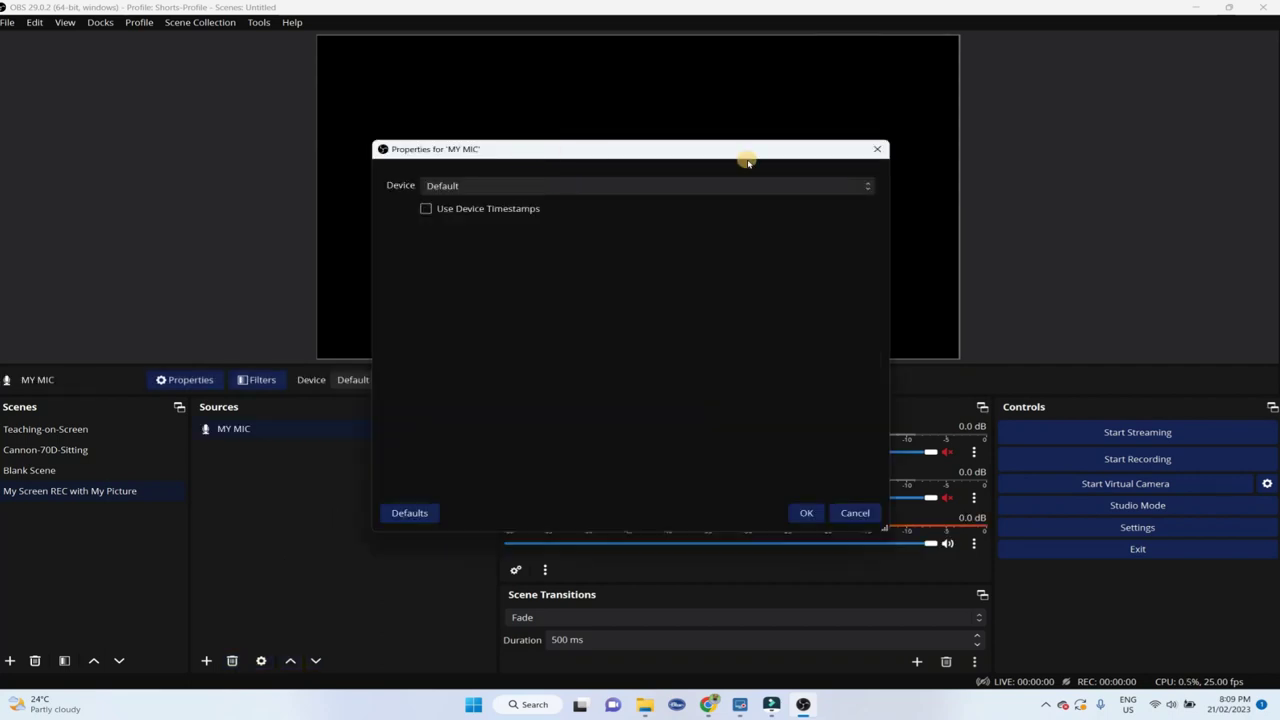
{"action": "left_click", "coordinate": [860, 190]}
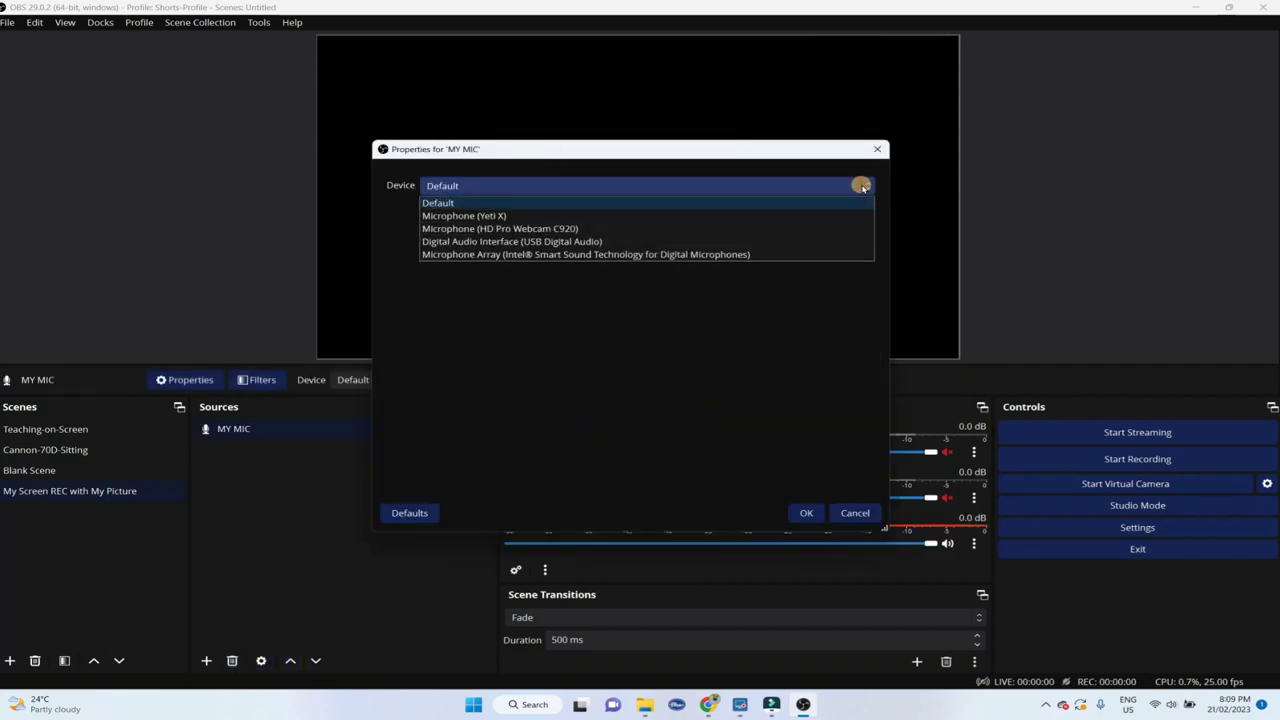
{"action": "left_click", "coordinate": [476, 217]}
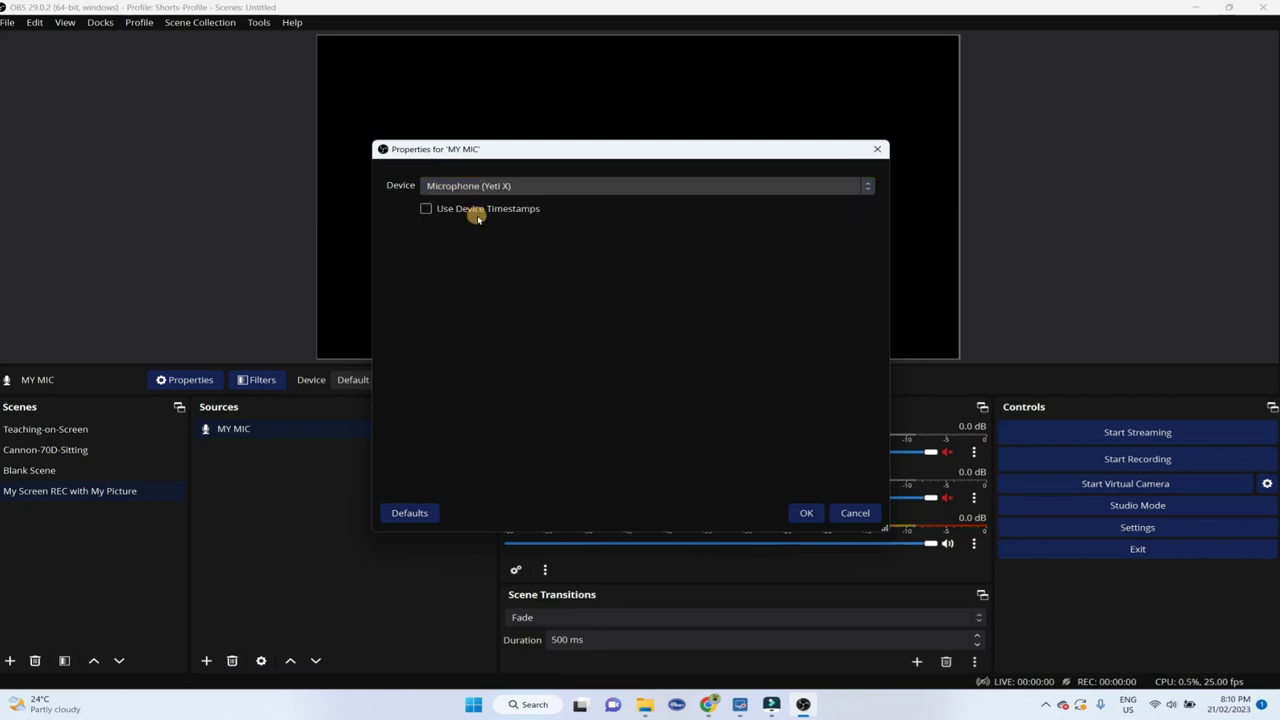
{"action": "left_click", "coordinate": [800, 512]}
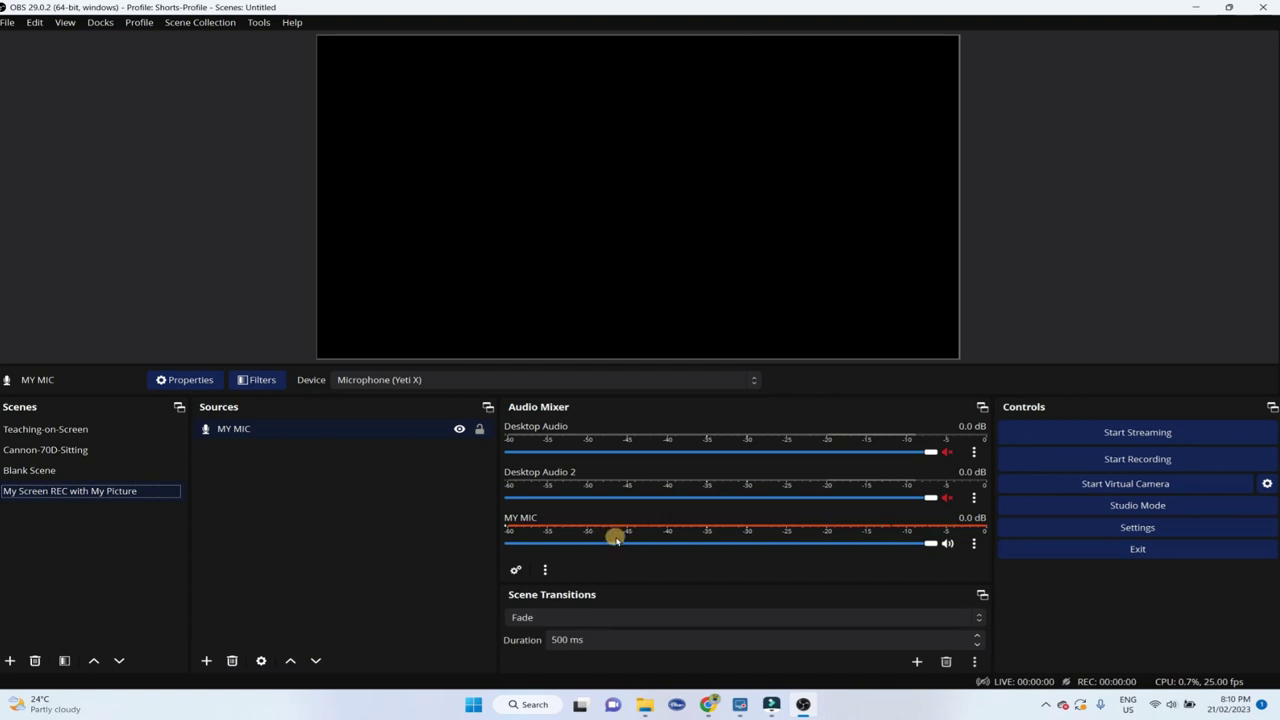
- Add a Display Capture 'My Laptop Screen' of the Primary Monitor and begin shrinking it from its top-right corner
{"action": "left_click", "coordinate": [206, 661]}
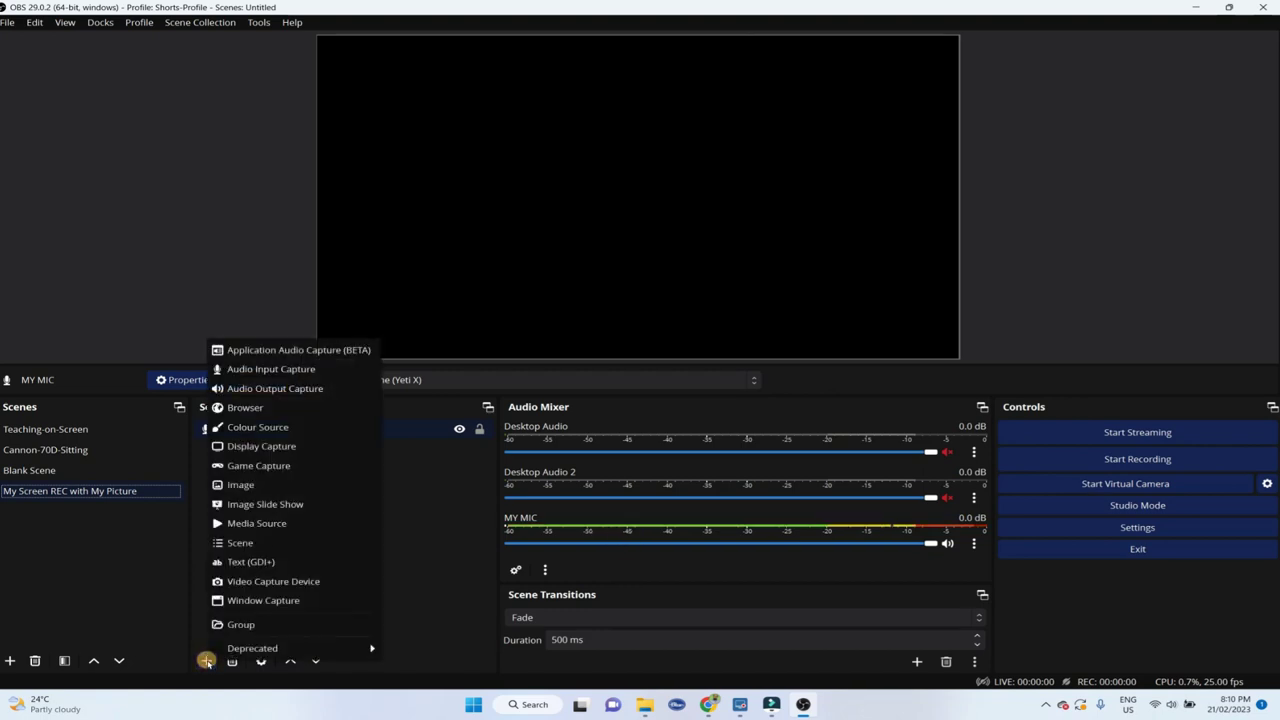
{"action": "left_click", "coordinate": [259, 446]}
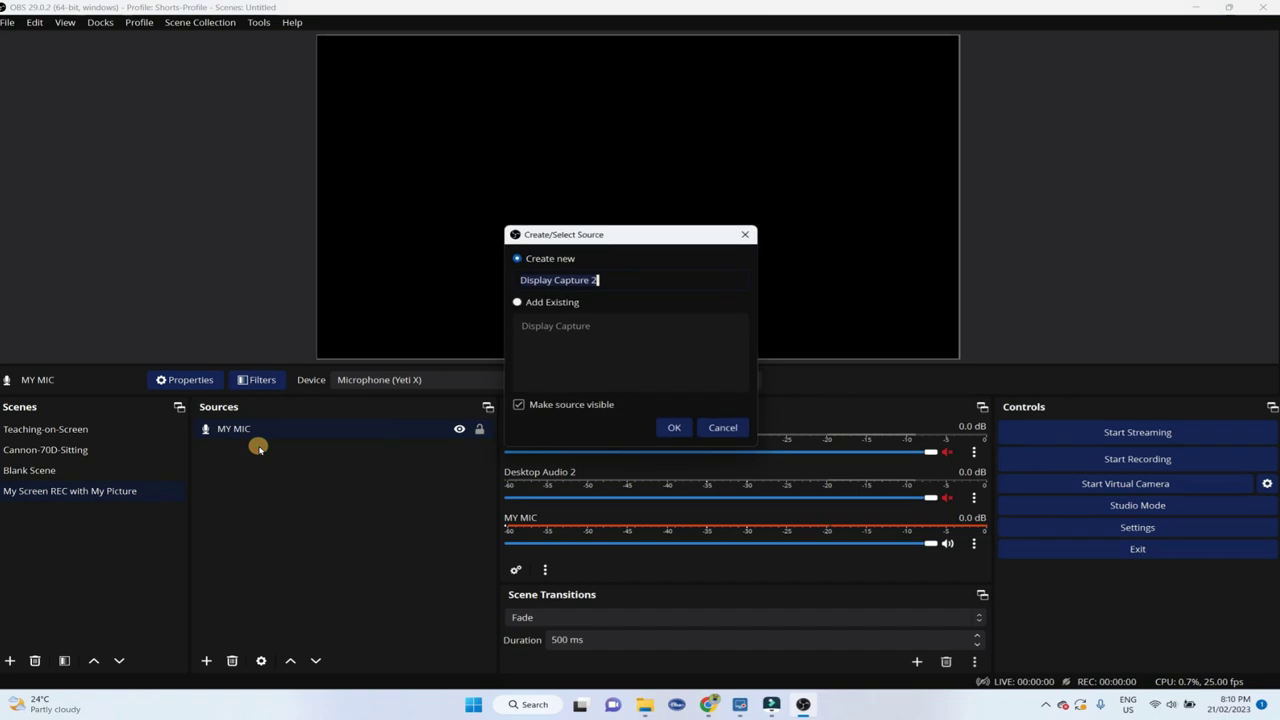
{"action": "key", "text": "BackSpace"}
{"action": "type", "text": "My"}
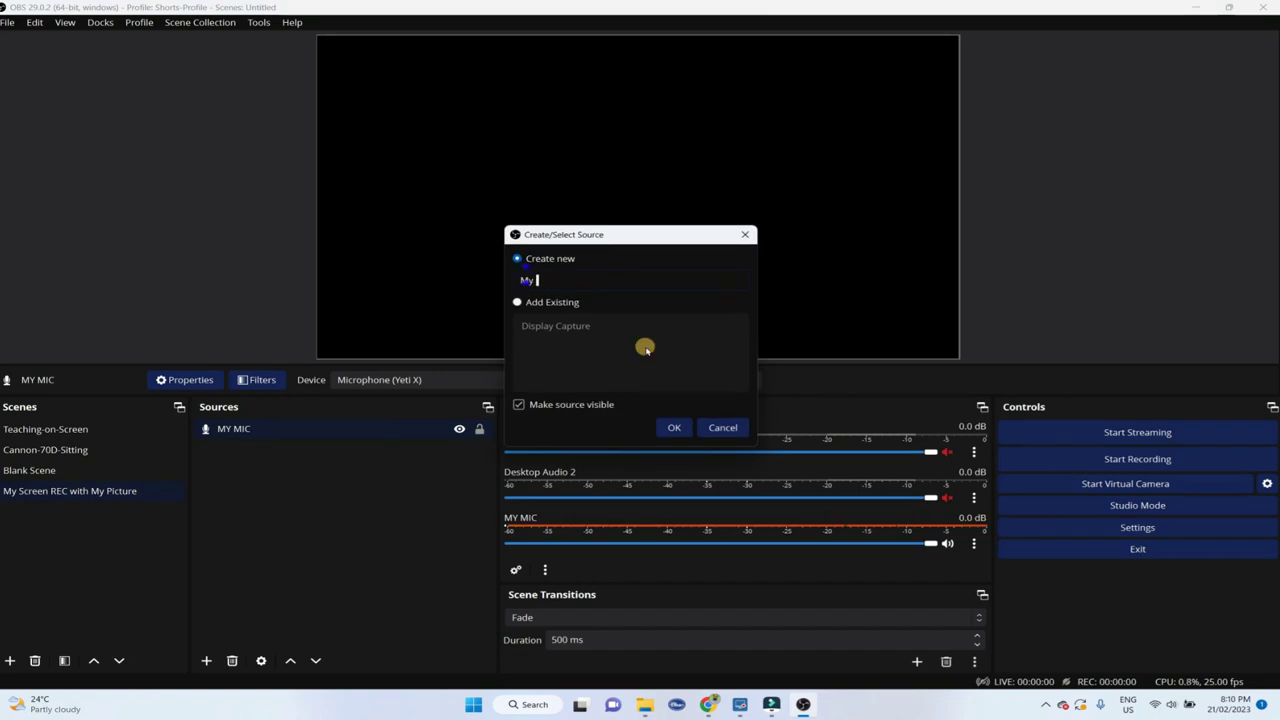
{"action": "type", "text": " Laptop Screen"}
{"action": "left_click", "coordinate": [674, 427]}
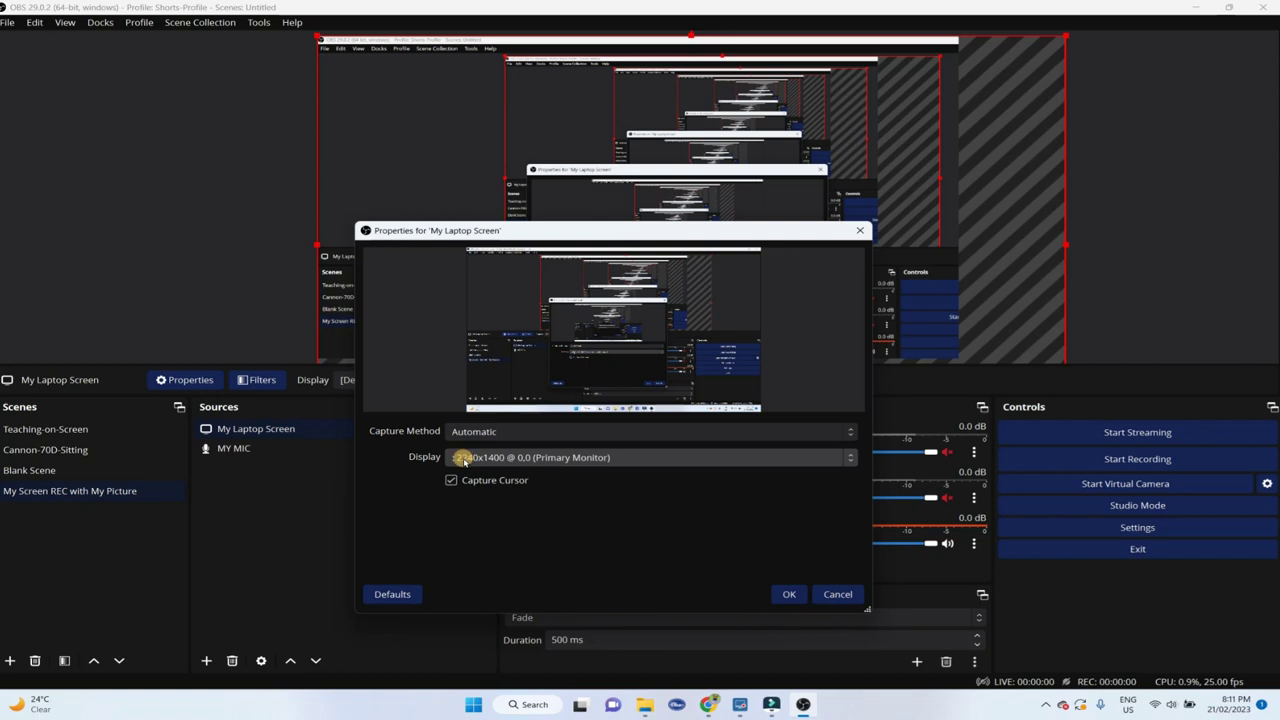
{"action": "left_click", "coordinate": [651, 457]}
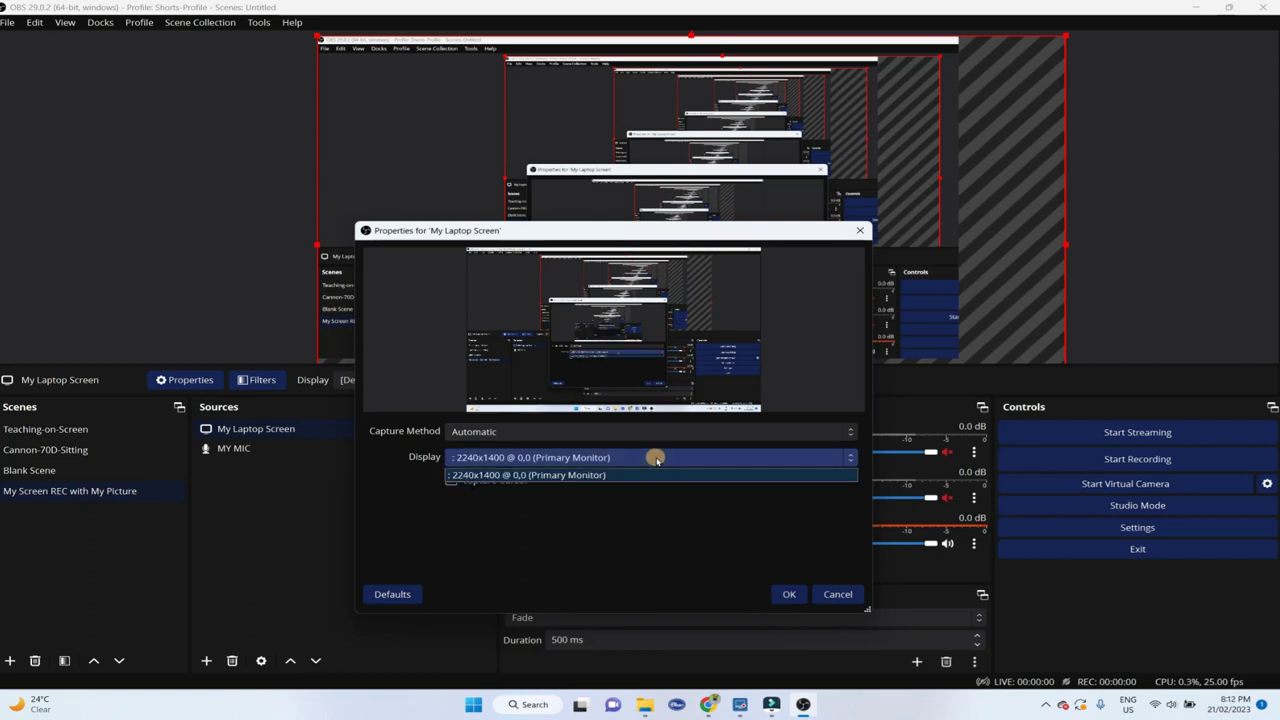
{"action": "left_click", "coordinate": [603, 457]}
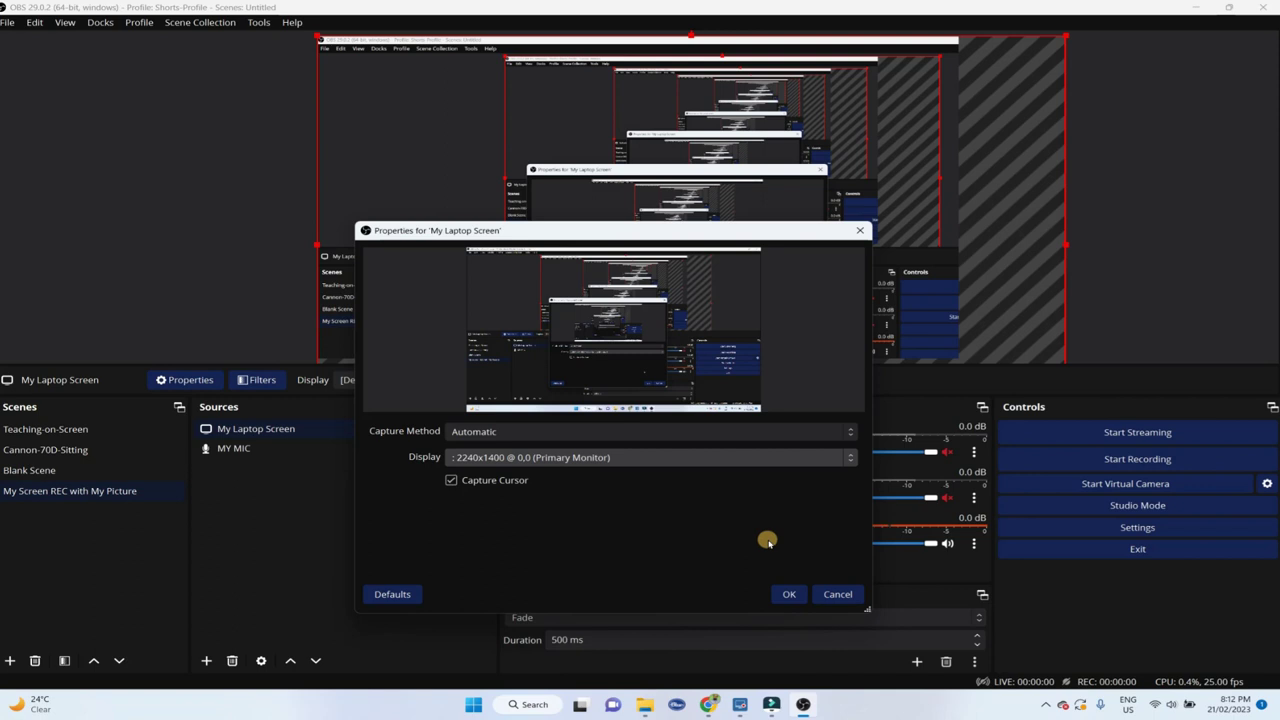
{"action": "left_click", "coordinate": [789, 594]}
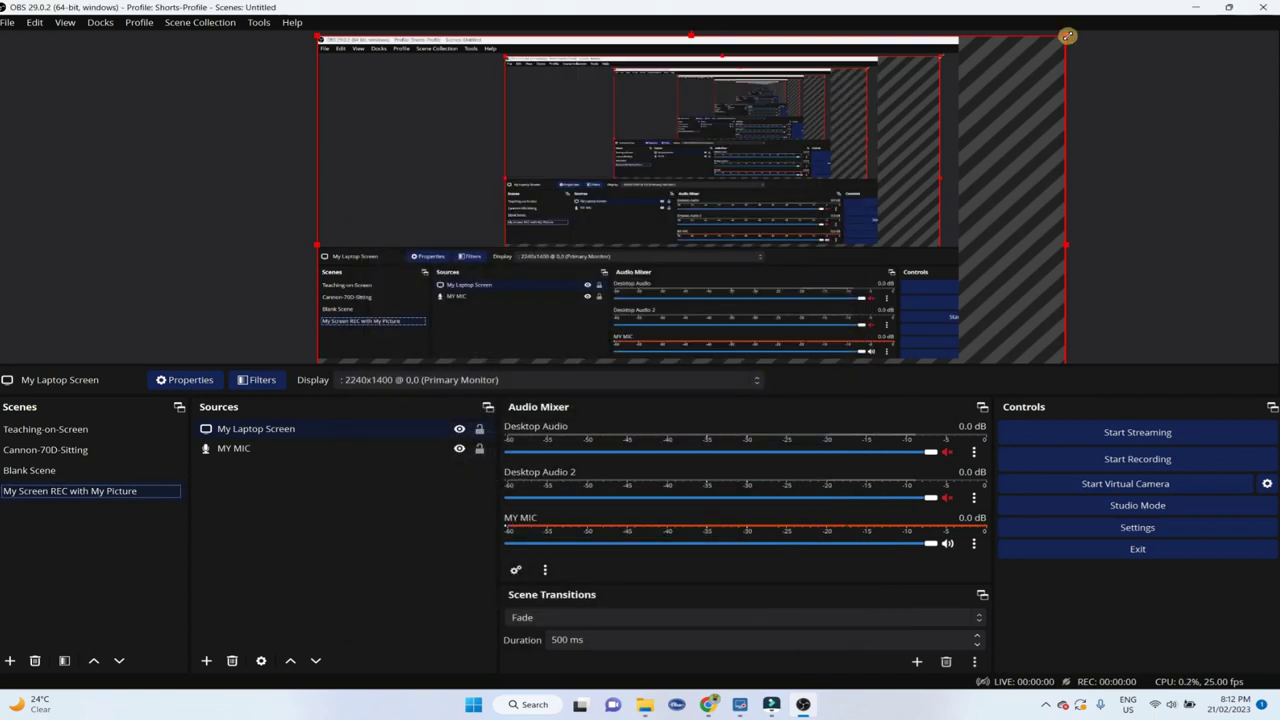
{"action": "left_click_drag", "start_coordinate": [1067, 36], "coordinate": [1018, 62]}
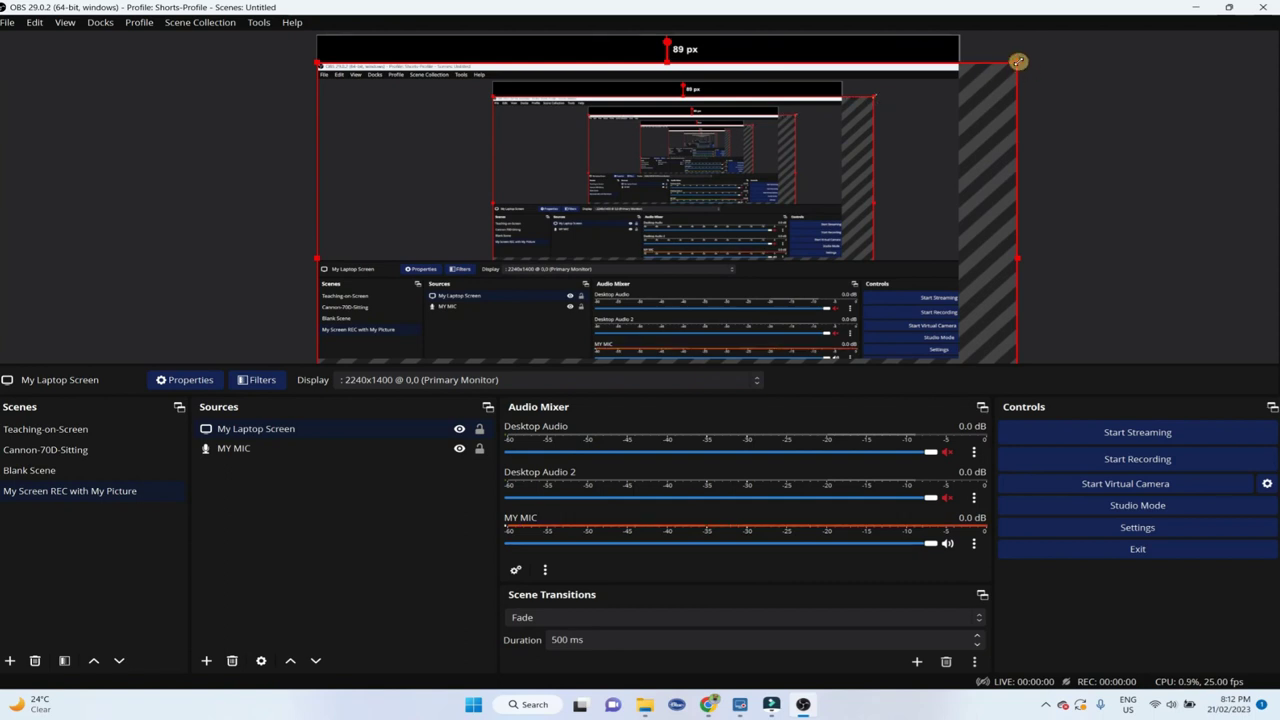
- Shrink, move up and stretch the laptop capture so its top edge aligns with the canvas
{"action": "left_click_drag", "start_coordinate": [1017, 62], "coordinate": [958, 100]}
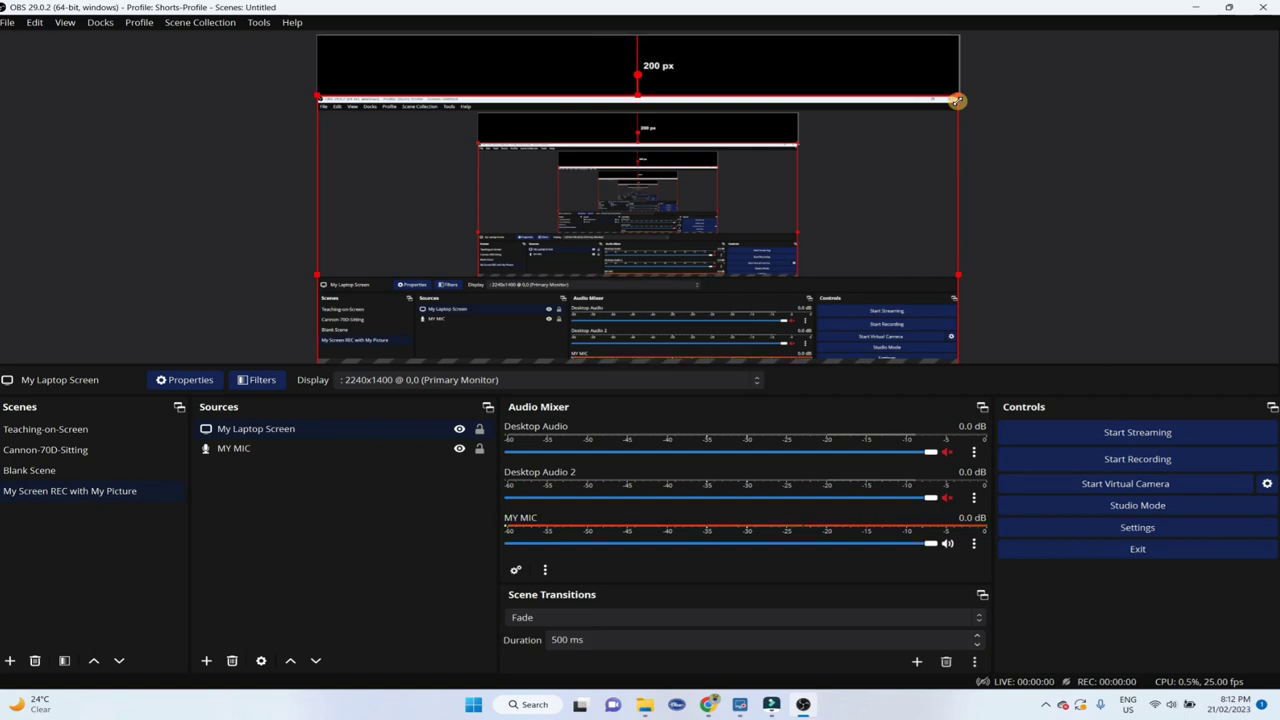
{"action": "left_click_drag", "start_coordinate": [894, 220], "coordinate": [883, 174]}
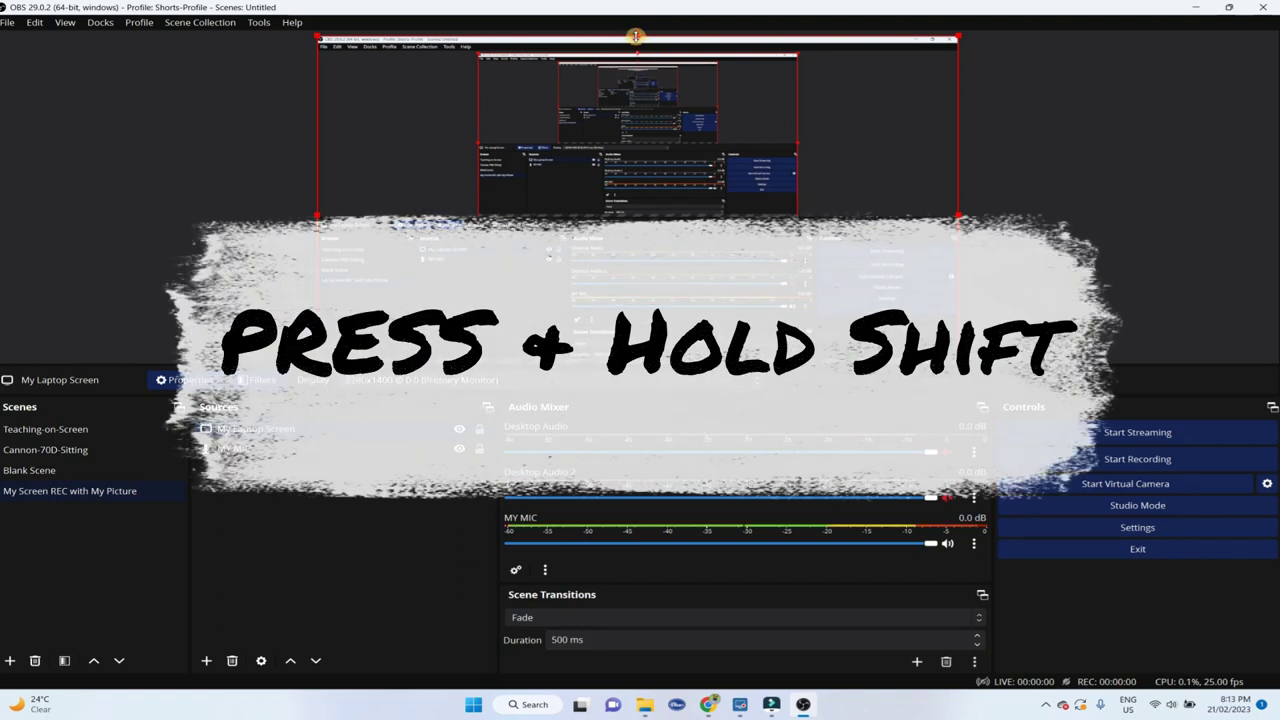
{"action": "left_click_drag", "start_coordinate": [636, 37], "coordinate": [638, 61]}
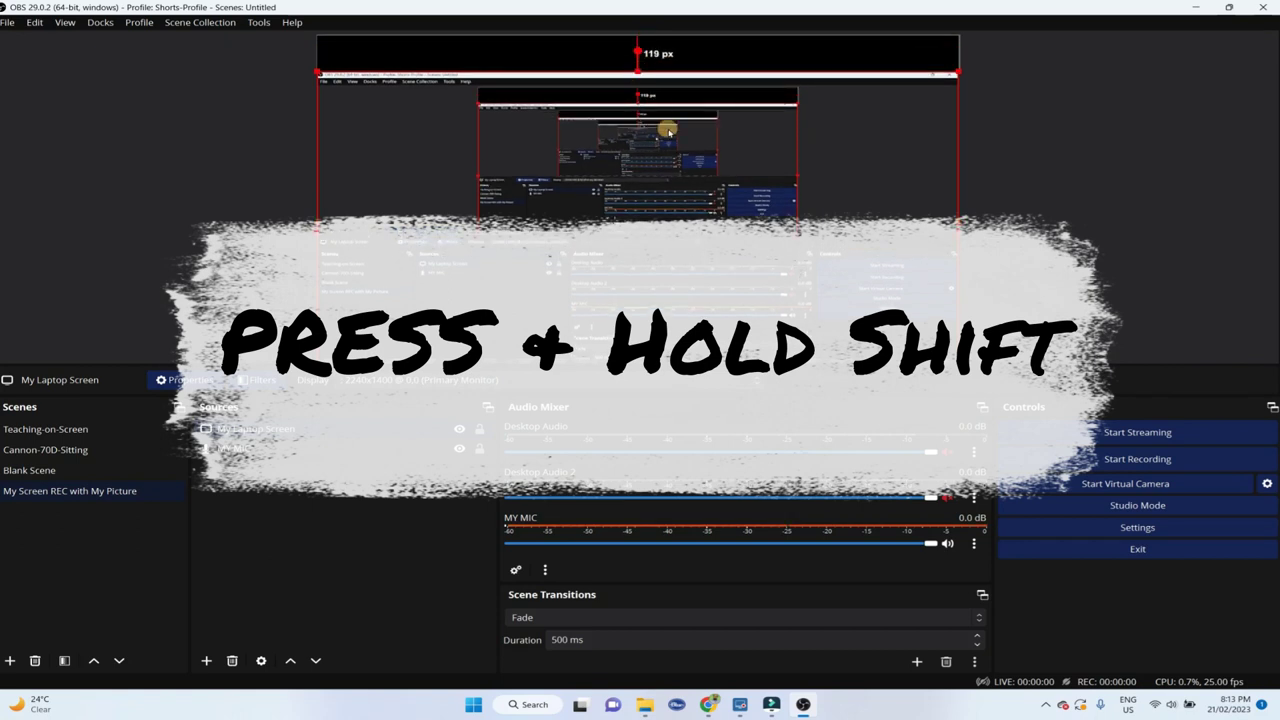
{"action": "left_click_drag", "start_coordinate": [700, 232], "coordinate": [704, 358]}
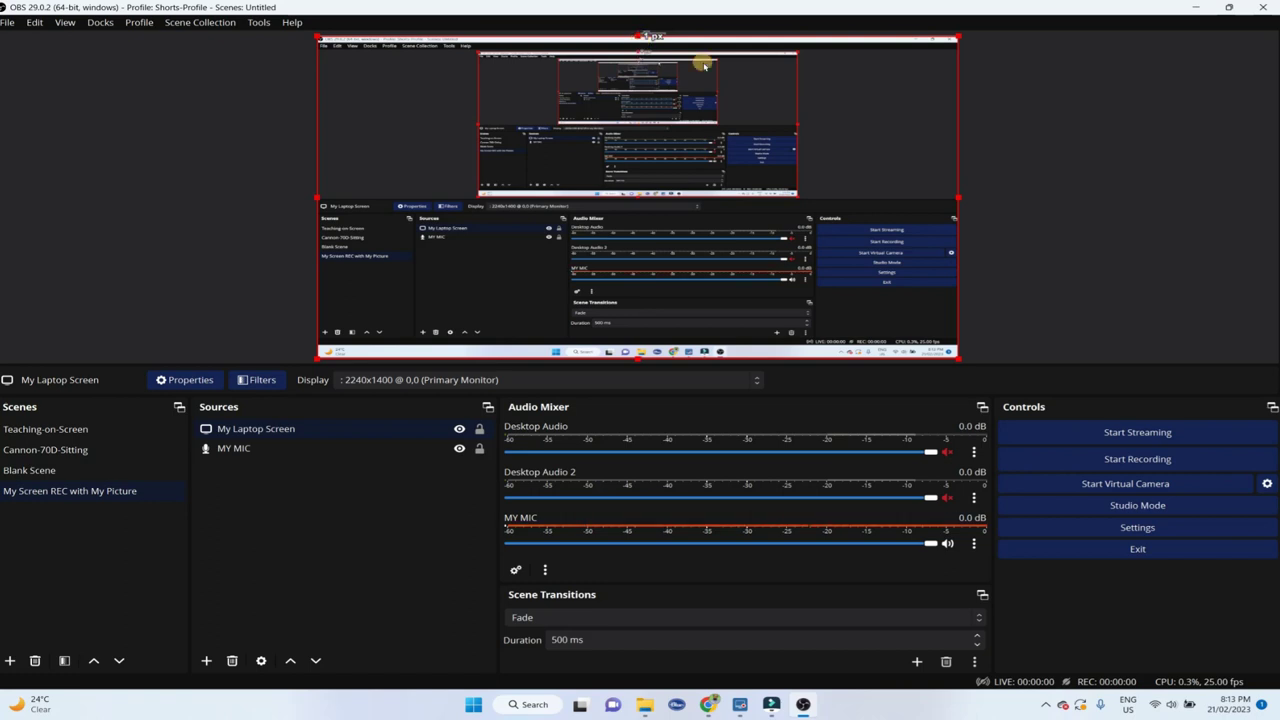
- Add a Video Capture Device source named 'C920'
{"action": "left_click", "coordinate": [1072, 137]}
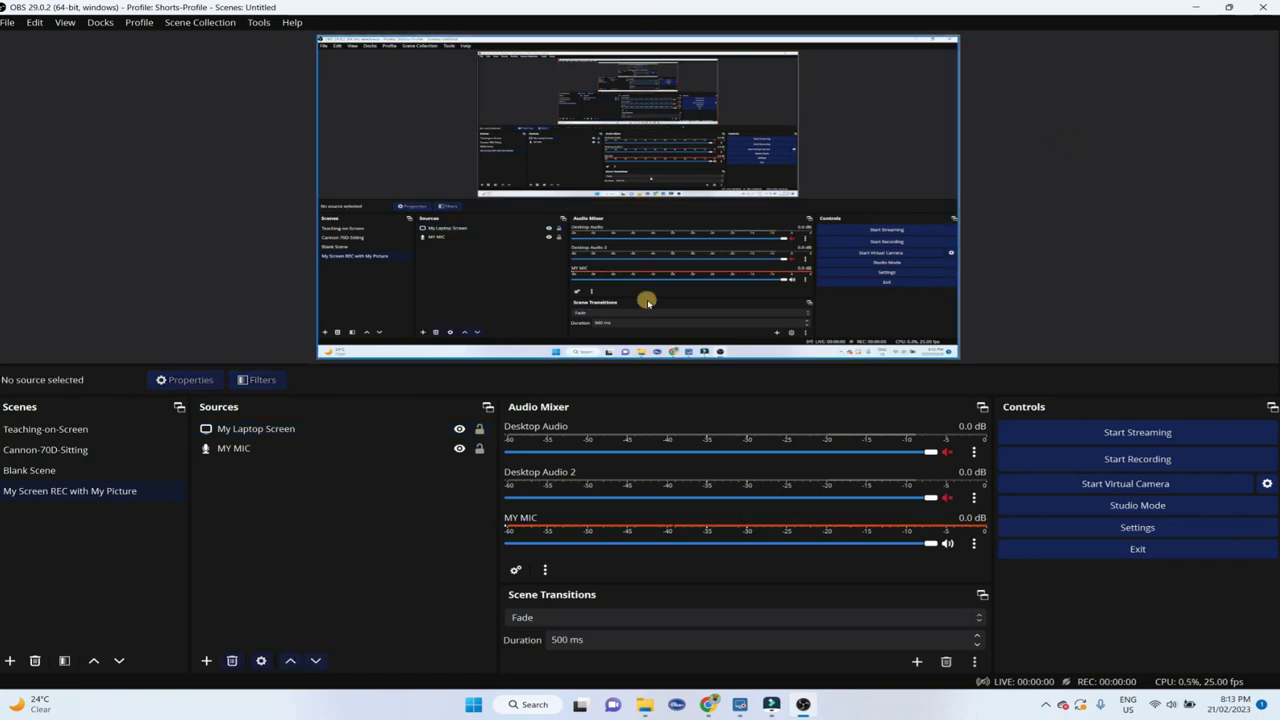
{"action": "left_click", "coordinate": [204, 661]}
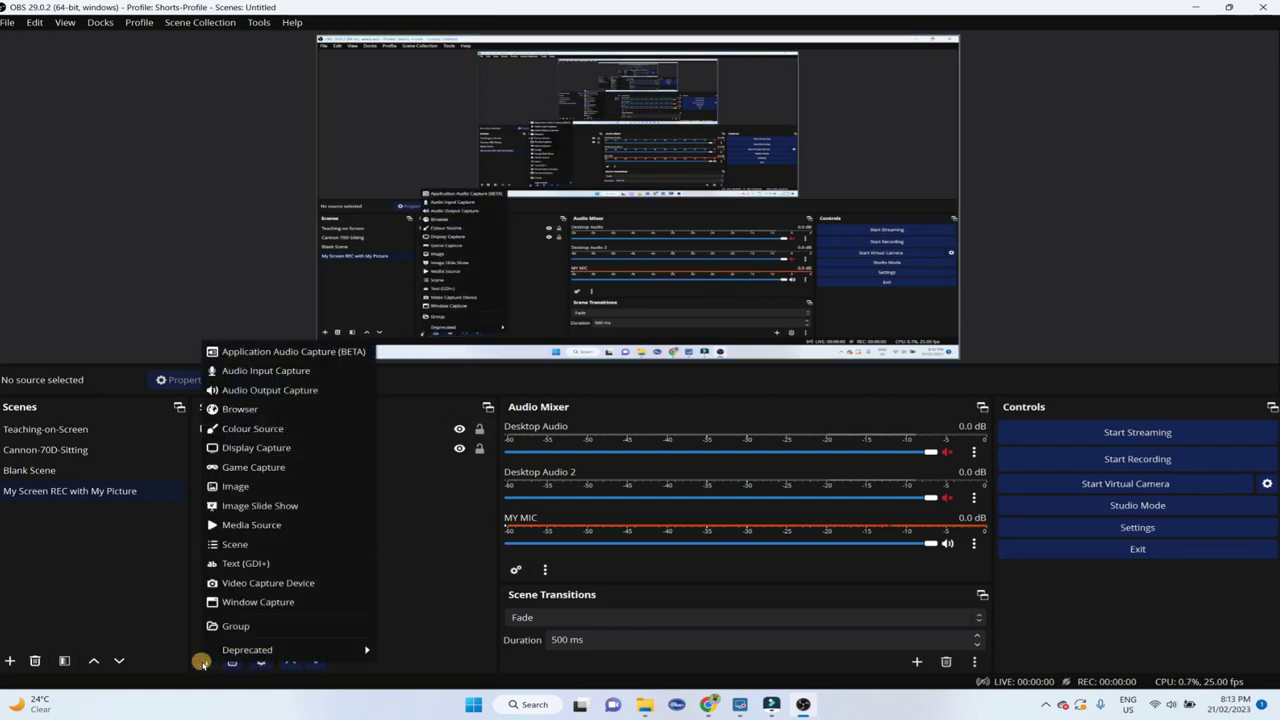
{"action": "left_click", "coordinate": [280, 584]}
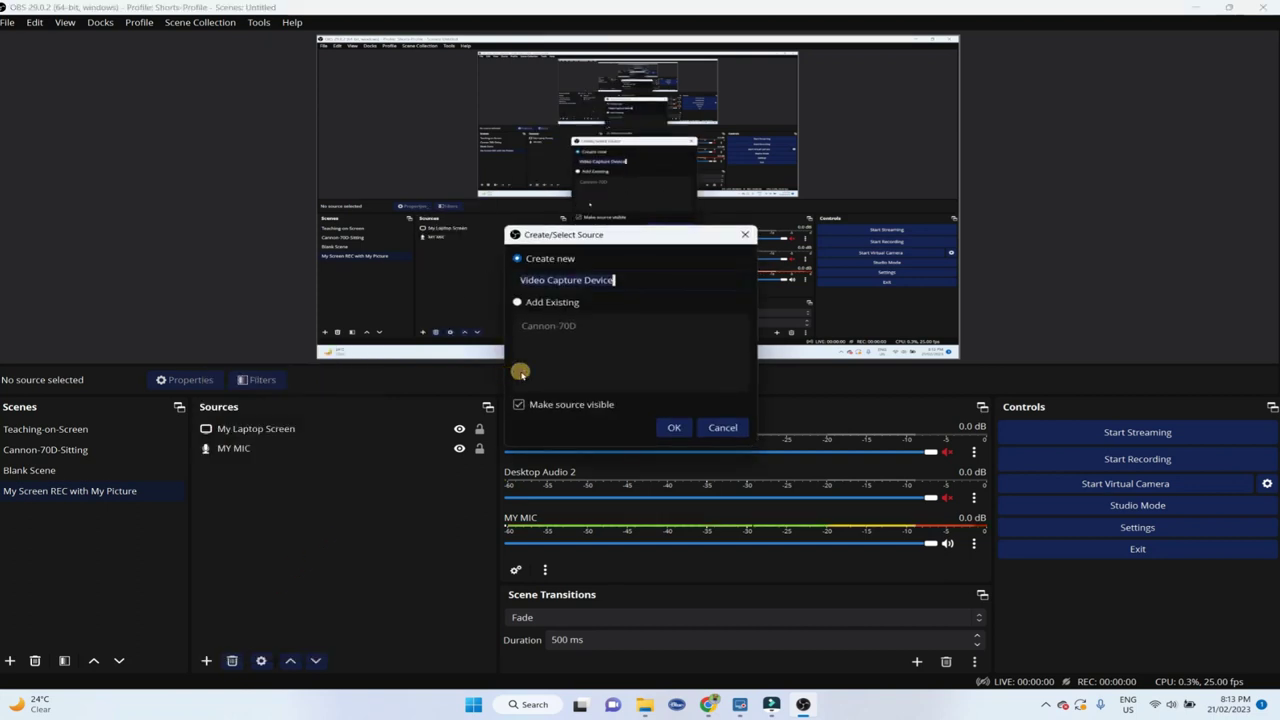
{"action": "key", "text": "BackSpace"}
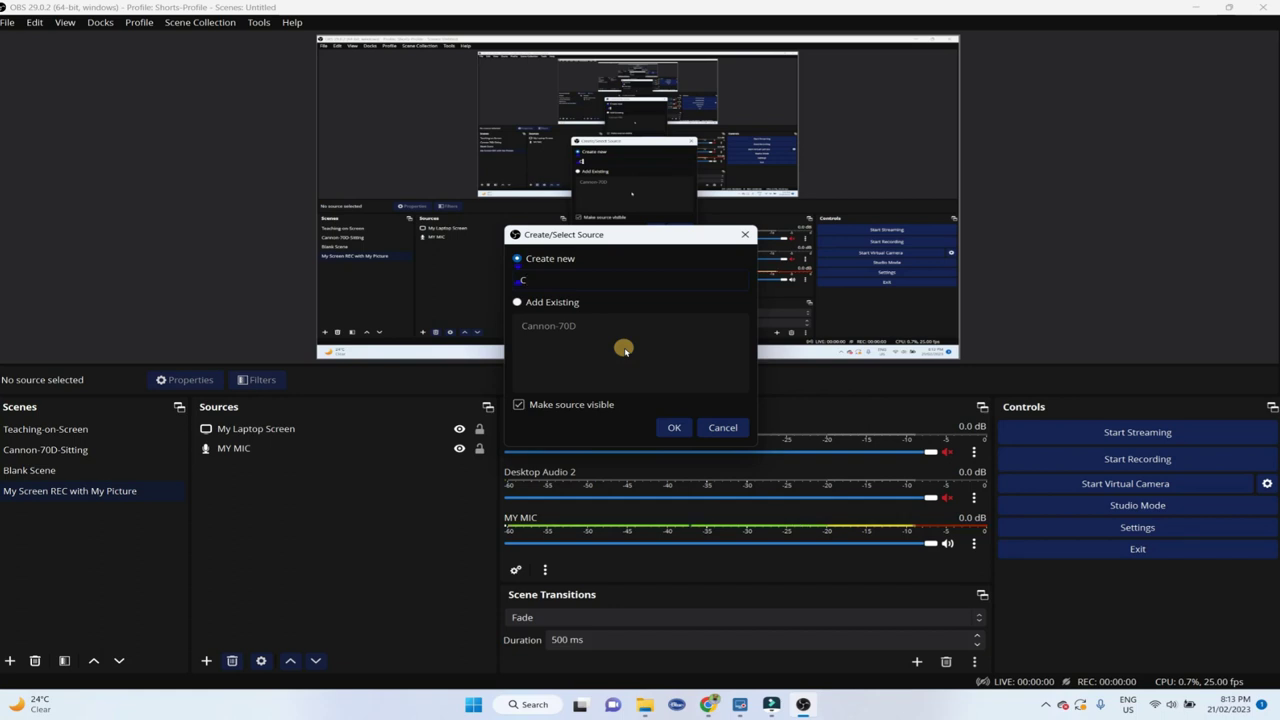
{"action": "type", "text": "920"}
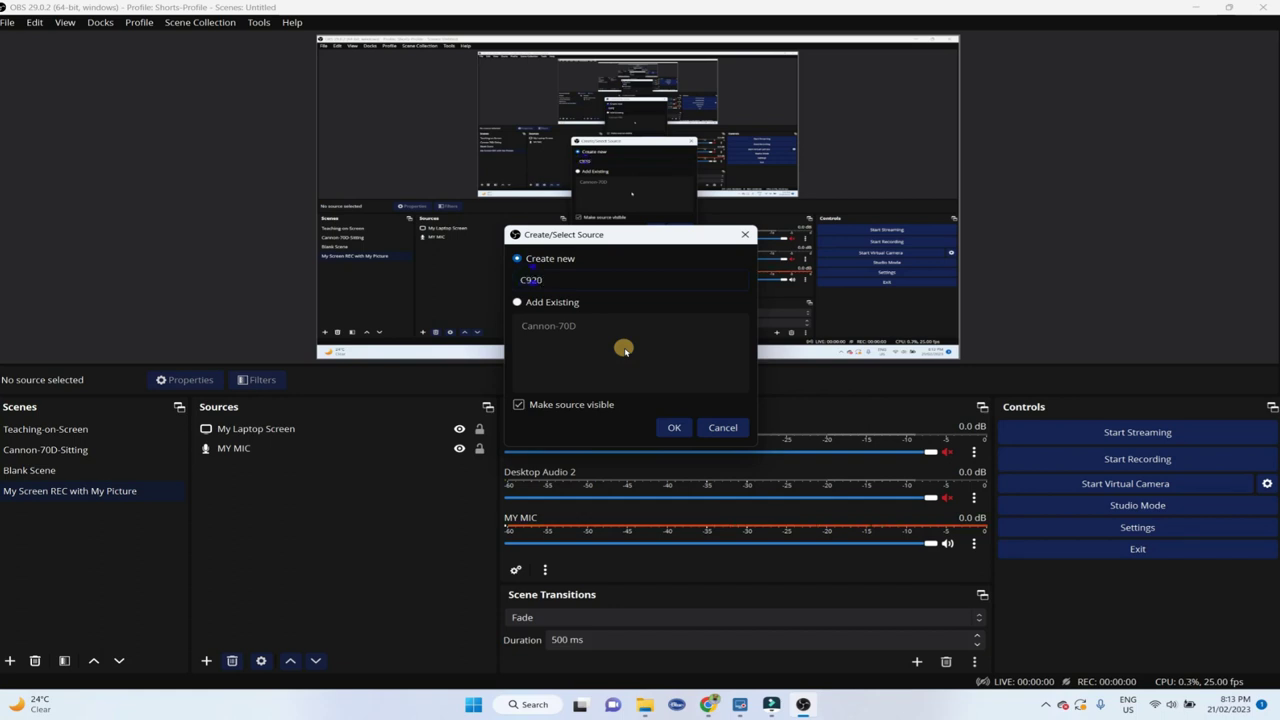
{"action": "left_click", "coordinate": [678, 427]}
- Set the C920 source's device to HD Pro Webcam C920
{"action": "left_click", "coordinate": [725, 350]}
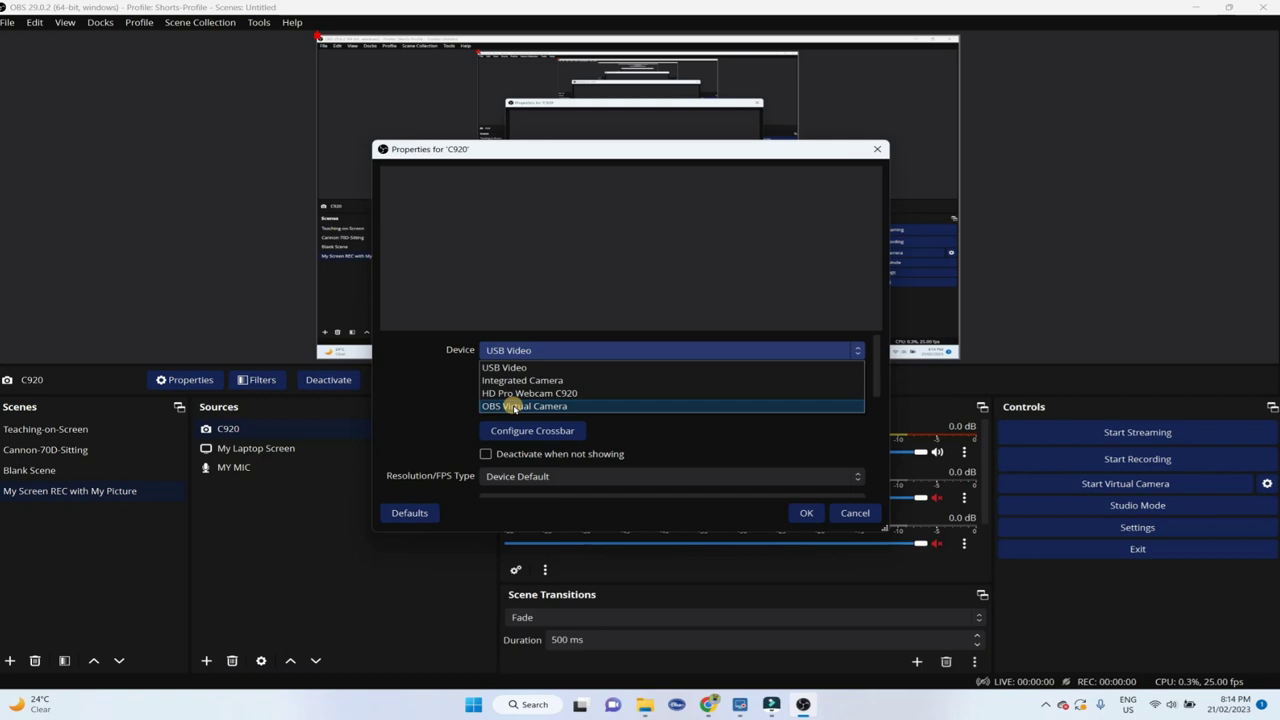
{"action": "left_click", "coordinate": [572, 395]}
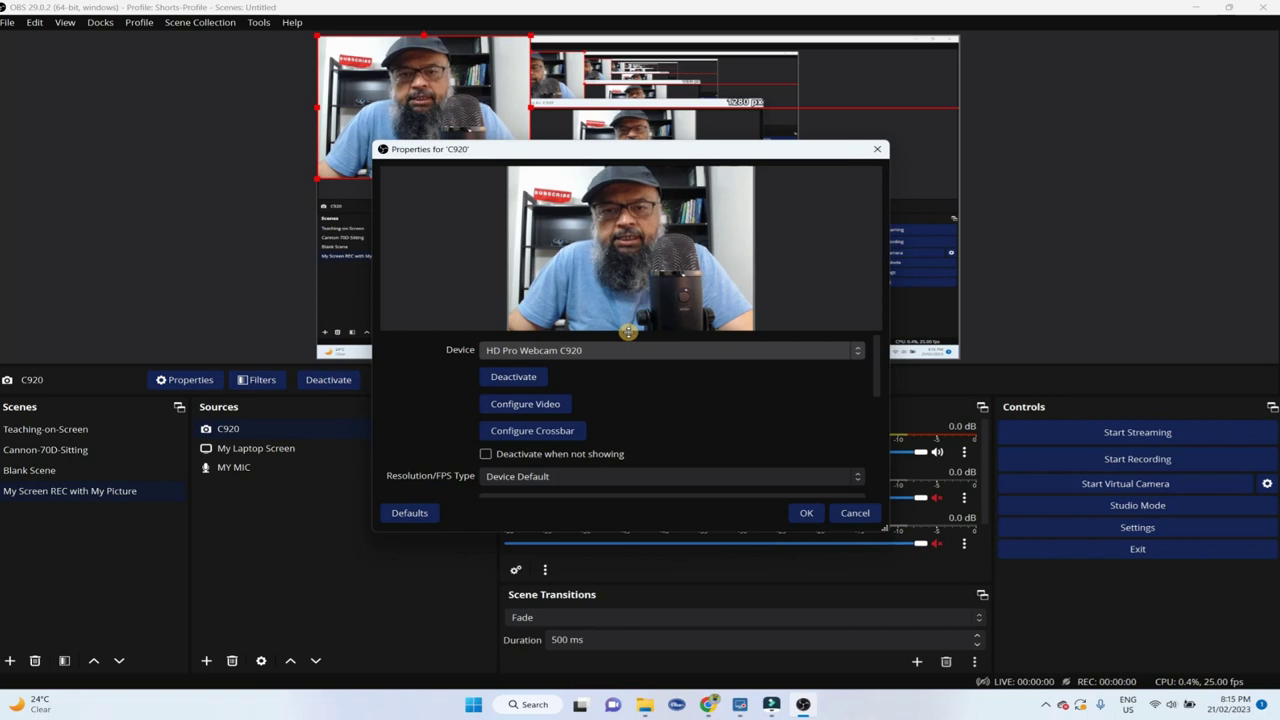
- Confirm the webcam settings, then shrink the webcam image and drag it into the bottom-right corner
{"action": "left_click", "coordinate": [806, 513]}
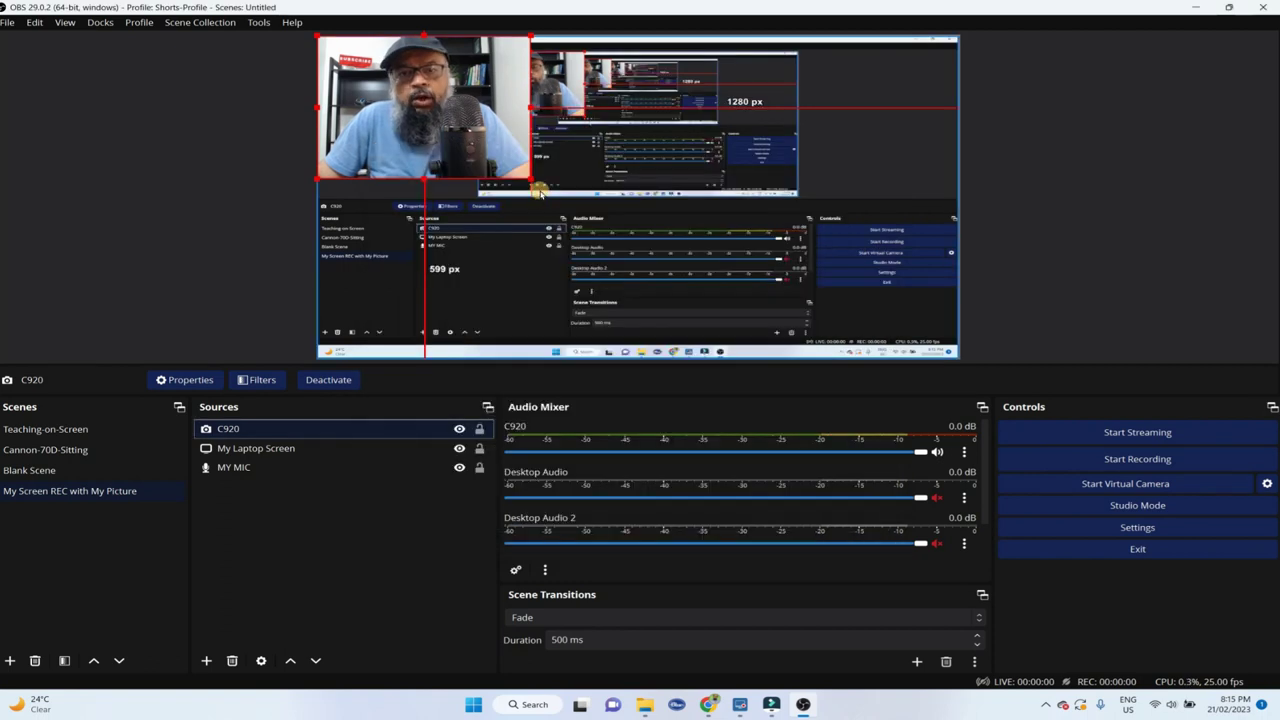
{"action": "left_click_drag", "start_coordinate": [530, 178], "coordinate": [460, 125]}
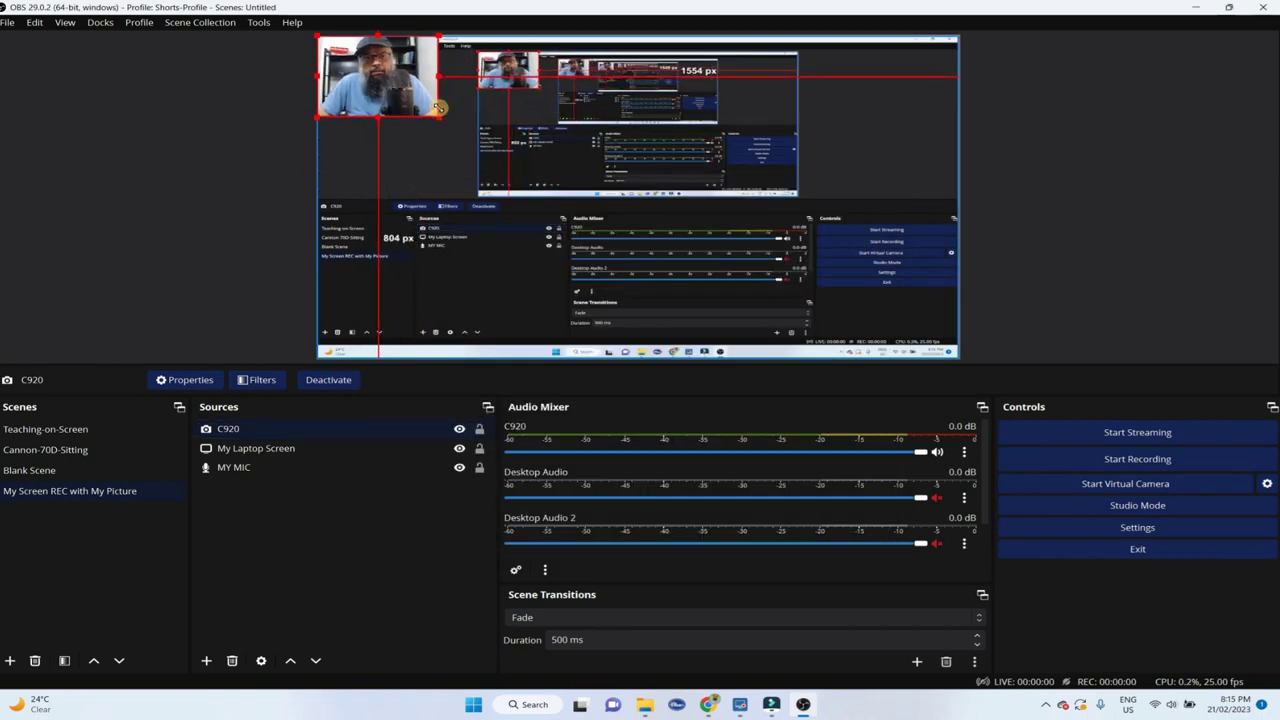
{"action": "left_click_drag", "start_coordinate": [374, 80], "coordinate": [906, 321]}
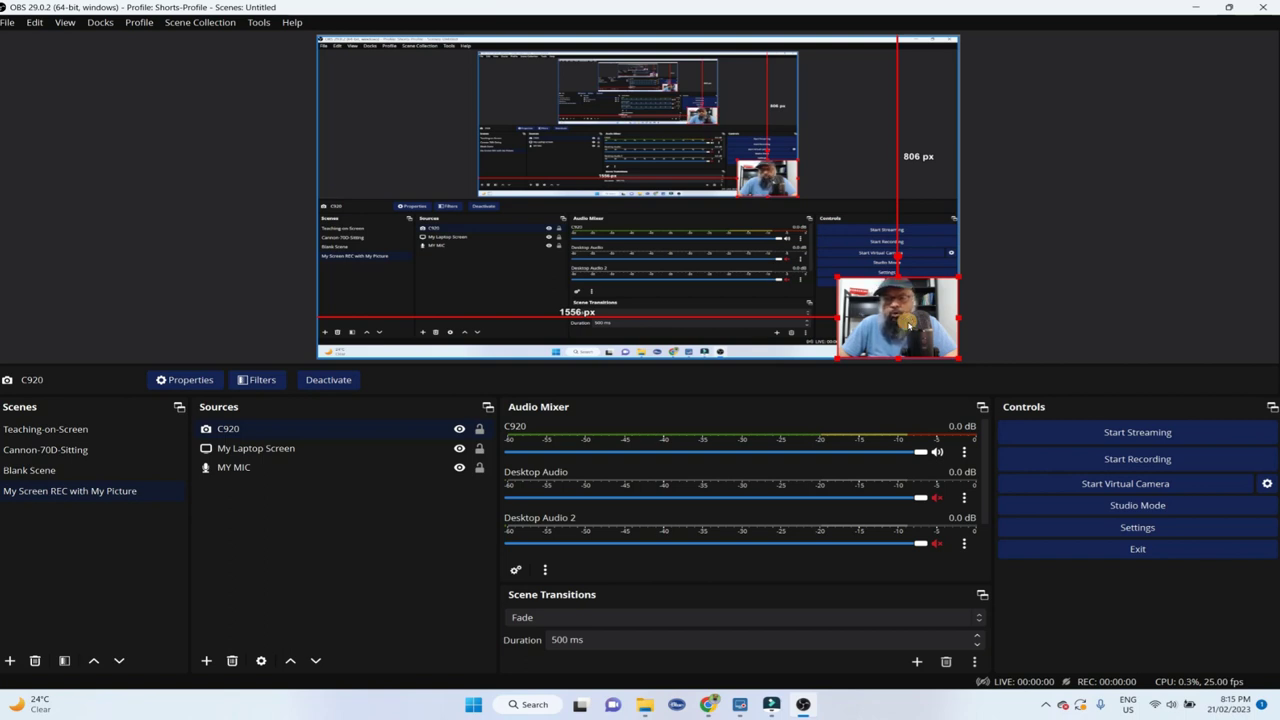
{"action": "left_click_drag", "start_coordinate": [908, 325], "coordinate": [921, 315]}
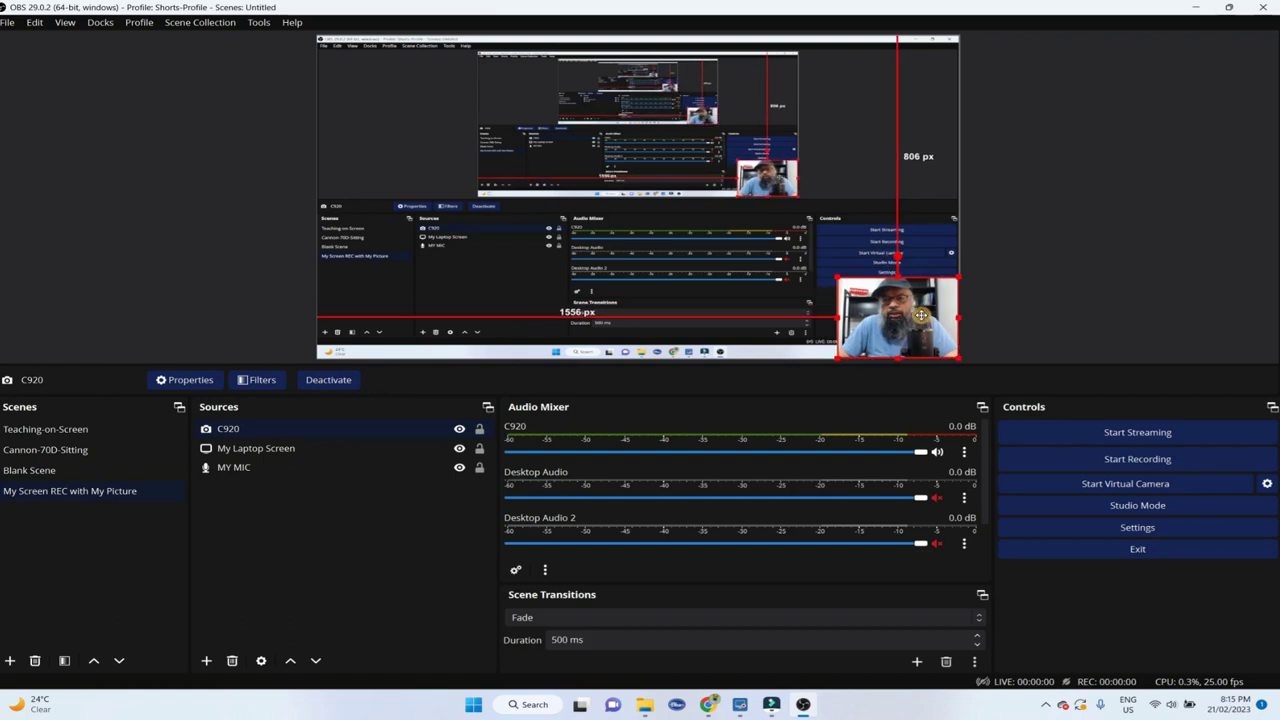
{"action": "left_click", "coordinate": [1021, 315]}
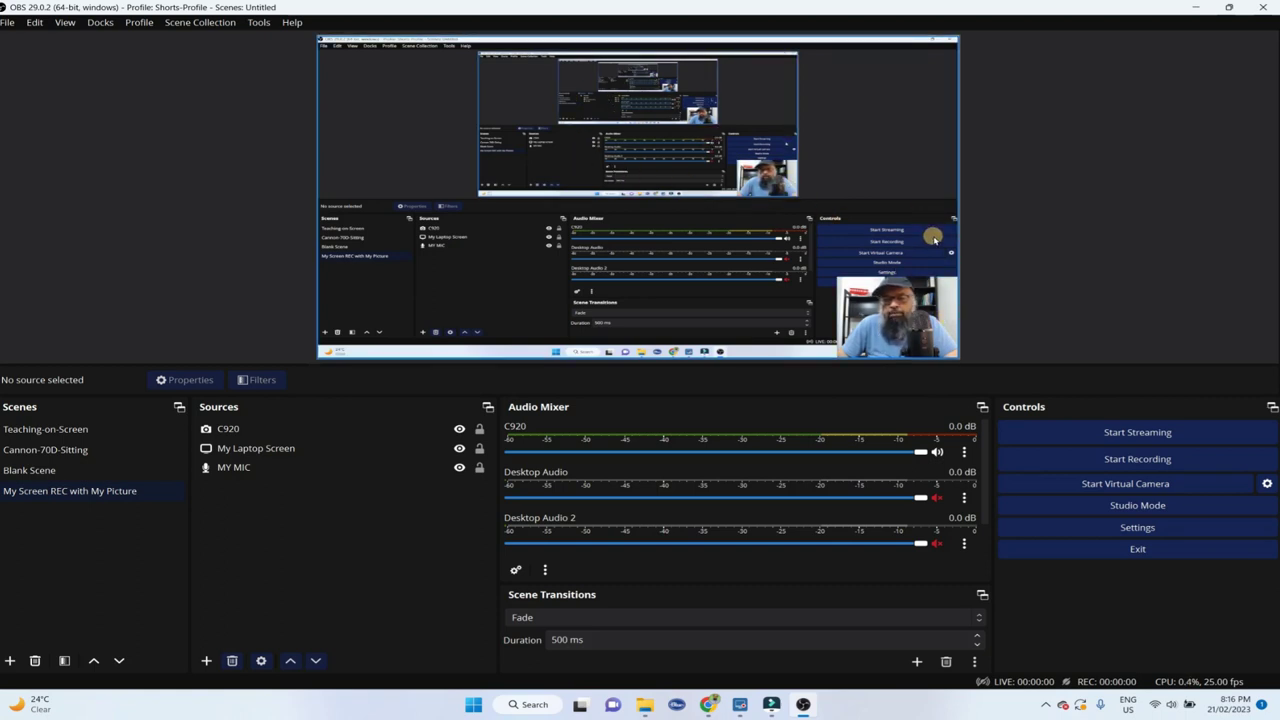
- Start recording the 'My Screen REC with My Picture' scene
{"action": "left_click", "coordinate": [1115, 462]}
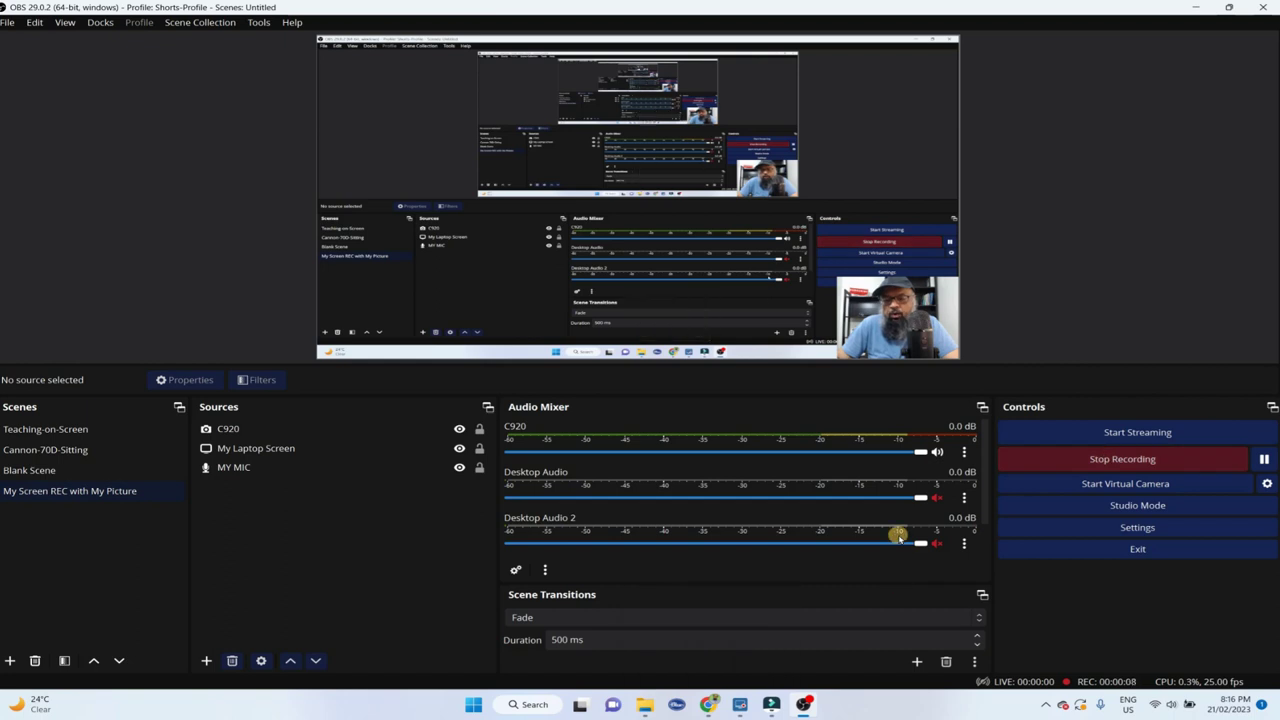
- Bring Google Chrome to the front from the taskbar
{"action": "left_click", "coordinate": [708, 702]}
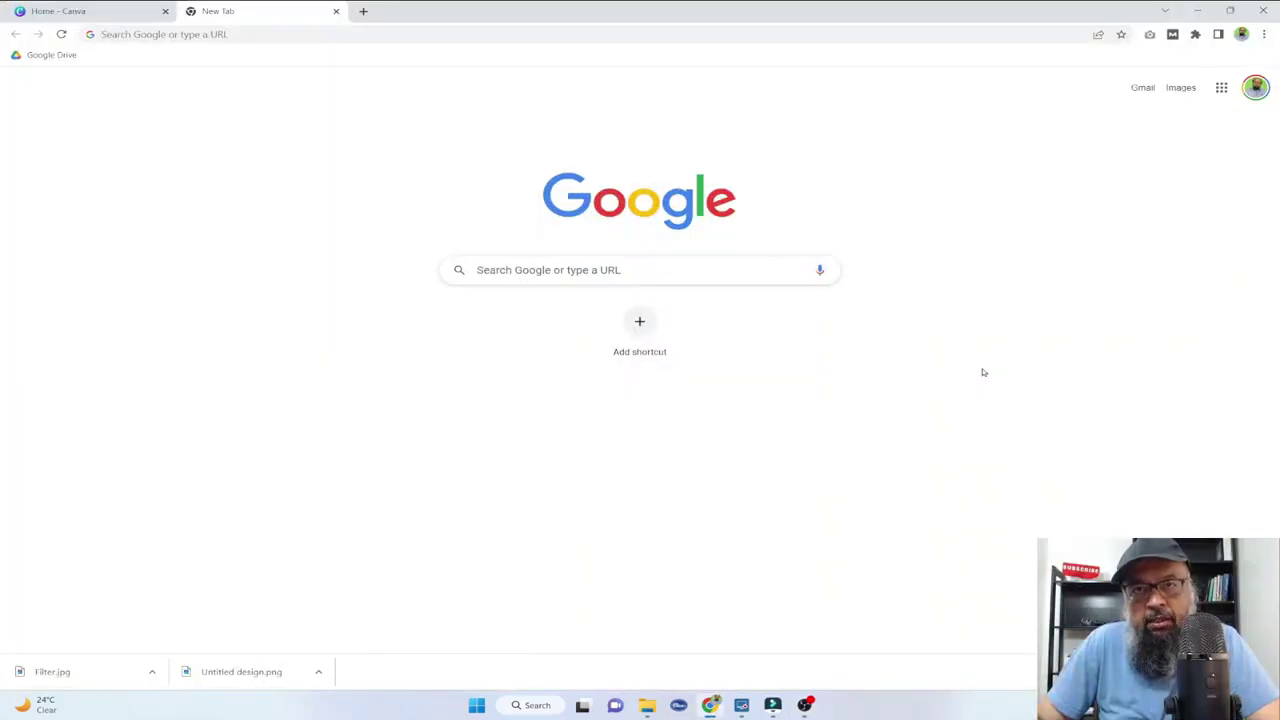